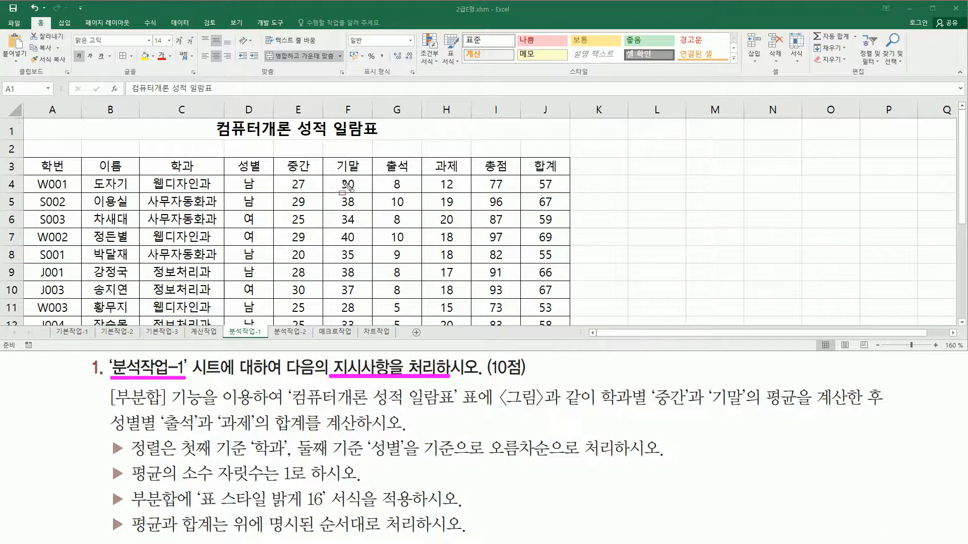
- Read the subtotal instructions for the 컴퓨터개론 성적 일람표 table and examine the example result picture
click(308, 218)
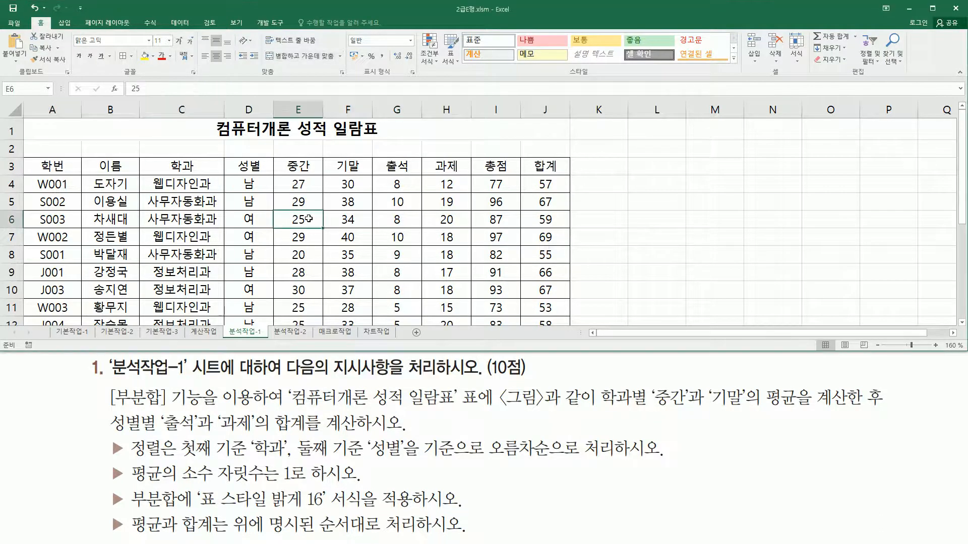
scroll(309, 219, down, 4)
scroll(309, 218, up, 3)
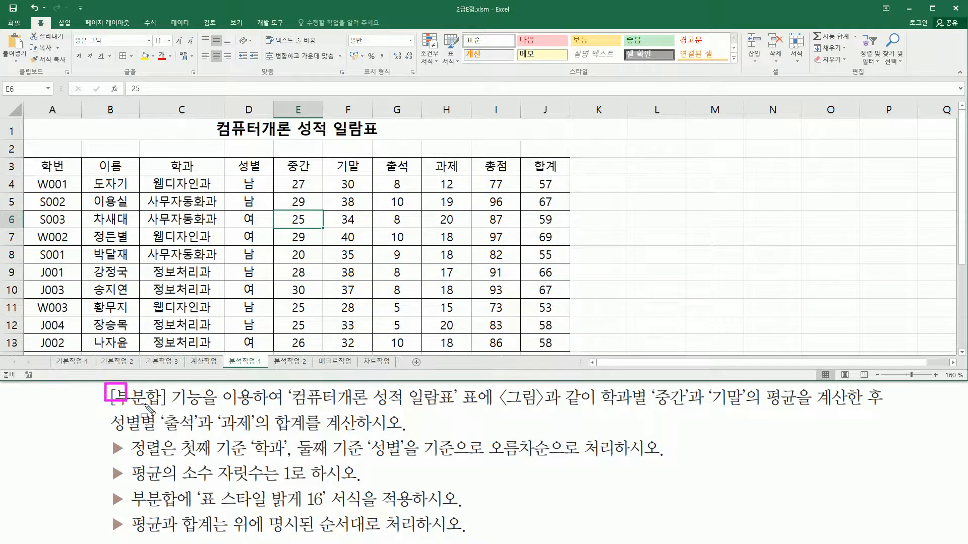
mouse_move(286, 407)
mouse_down()
mouse_move(796, 410)
mouse_move(795, 388)
mouse_up()
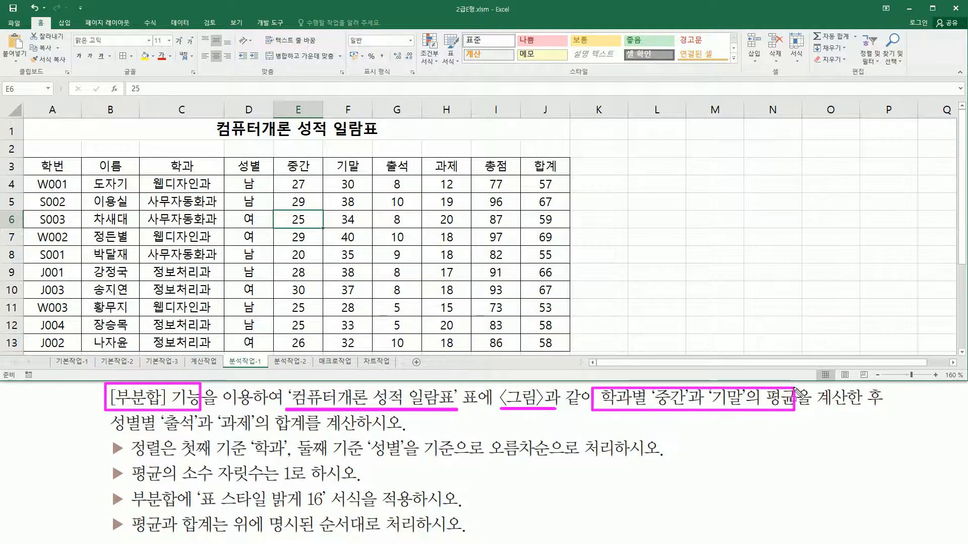
mouse_move(108, 434)
mouse_down()
mouse_move(308, 434)
mouse_move(311, 418)
mouse_up()
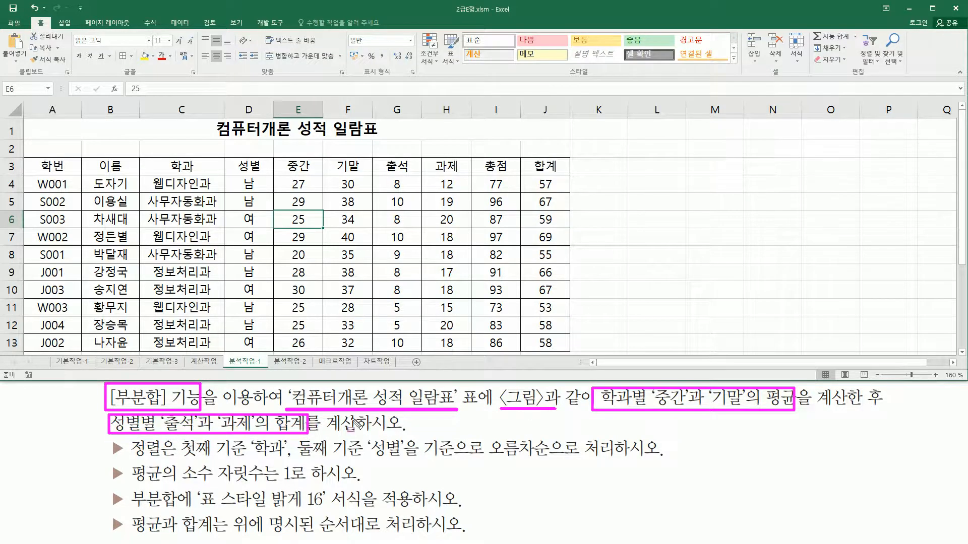
key(Escape)
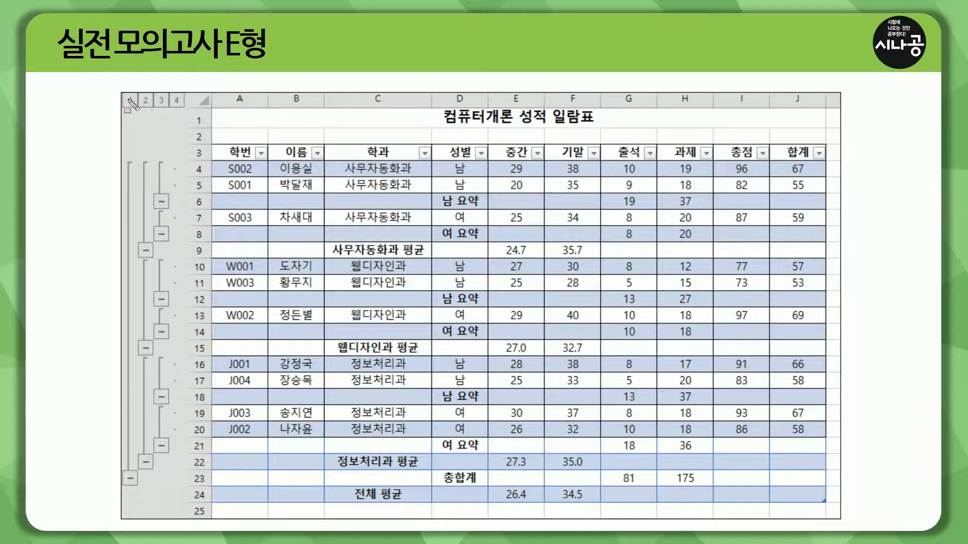
mouse_move(120, 93)
mouse_down()
mouse_move(833, 476)
mouse_move(852, 528)
mouse_up()
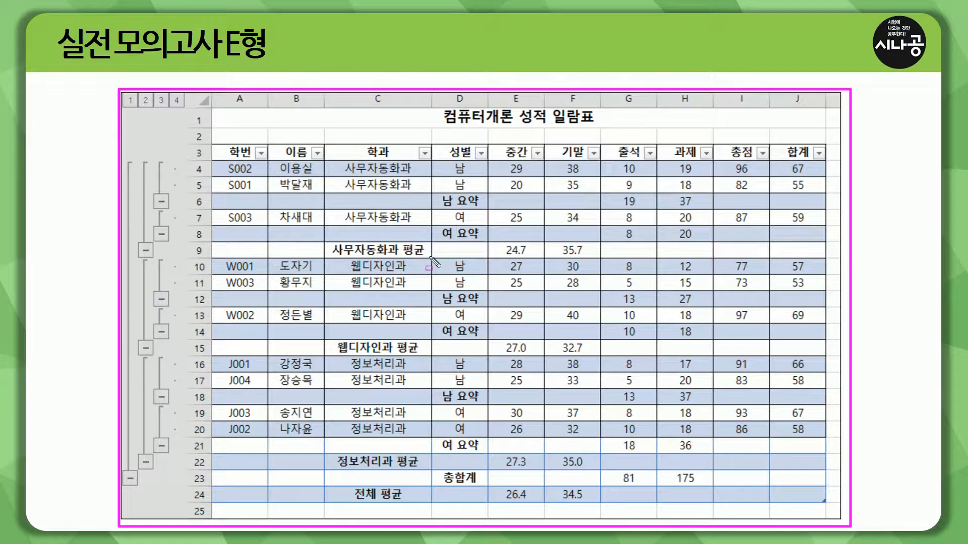
key(Escape)
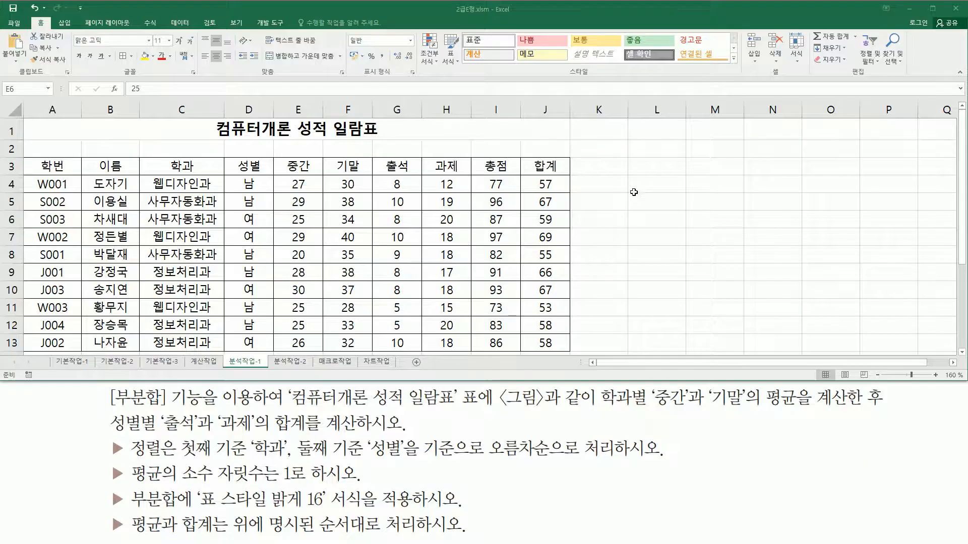
- Enter the note "정렬" in cell L4 beside the score table
click(656, 184)
text(q)
key(BackSpace)
key(Hangul)
text(ㅂ)
key(BackSpace)
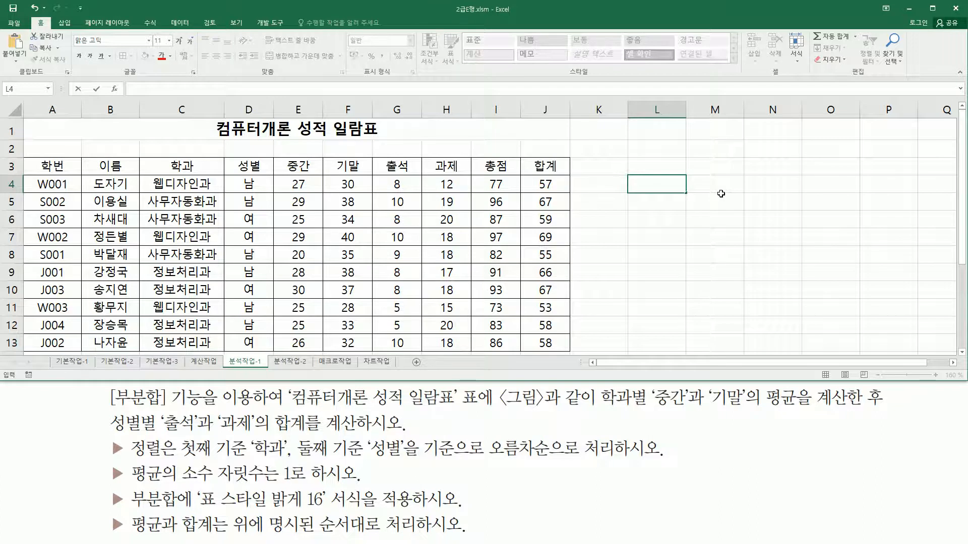
text(저)
text(렬)
key(Return)
key(Up)
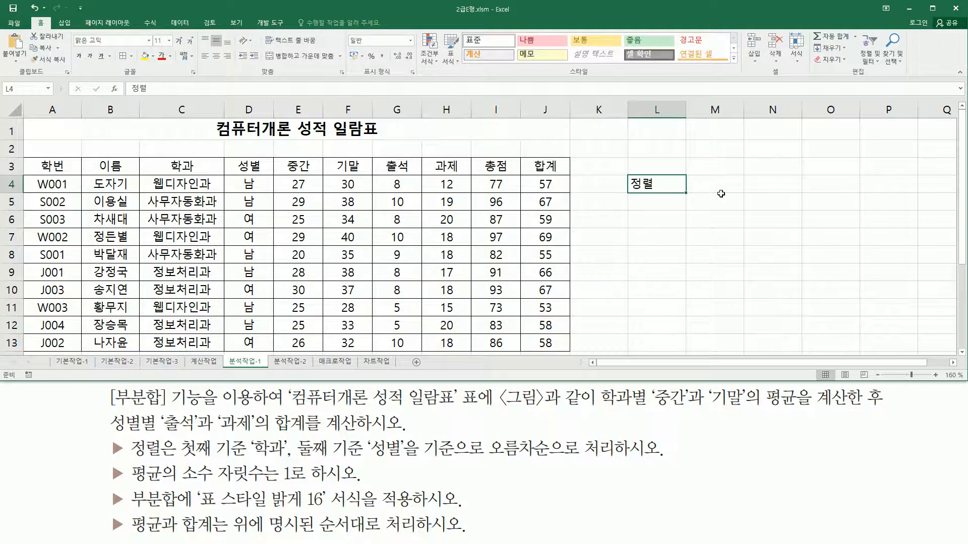
- Number the note in cell L4 so that it reads "1. 정렬"
key(F2)
text(1.)
key(Return)
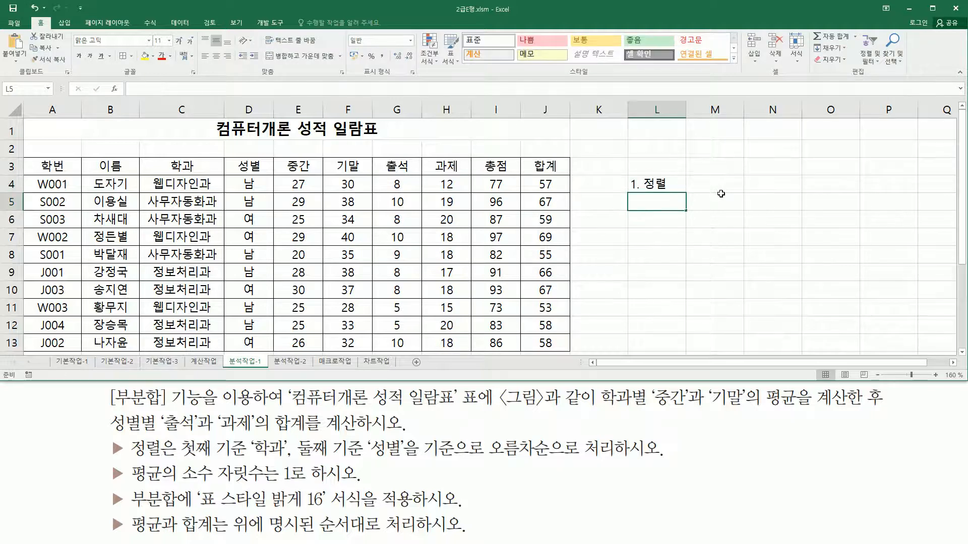
- Write the second note "2. 부분합" in cell L5
text(2.)
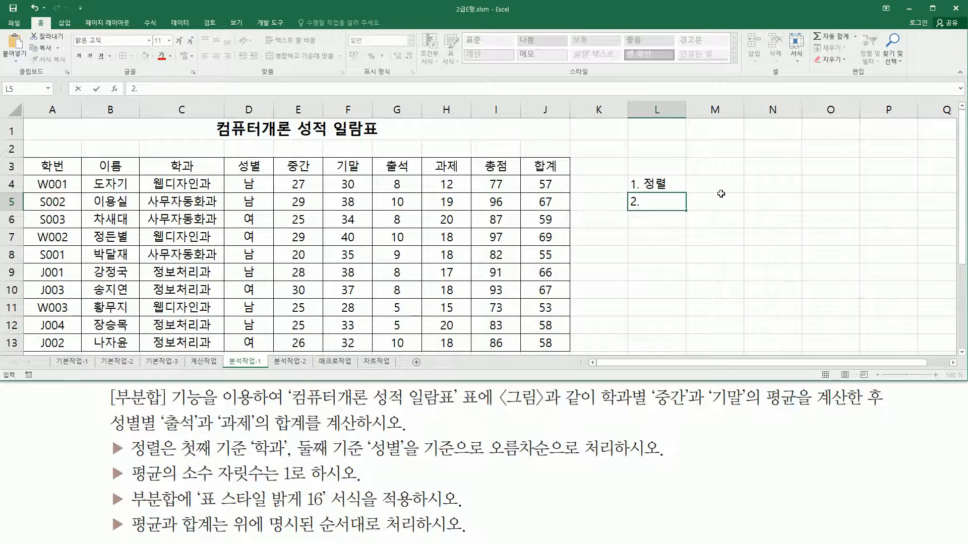
text( 부부분합)
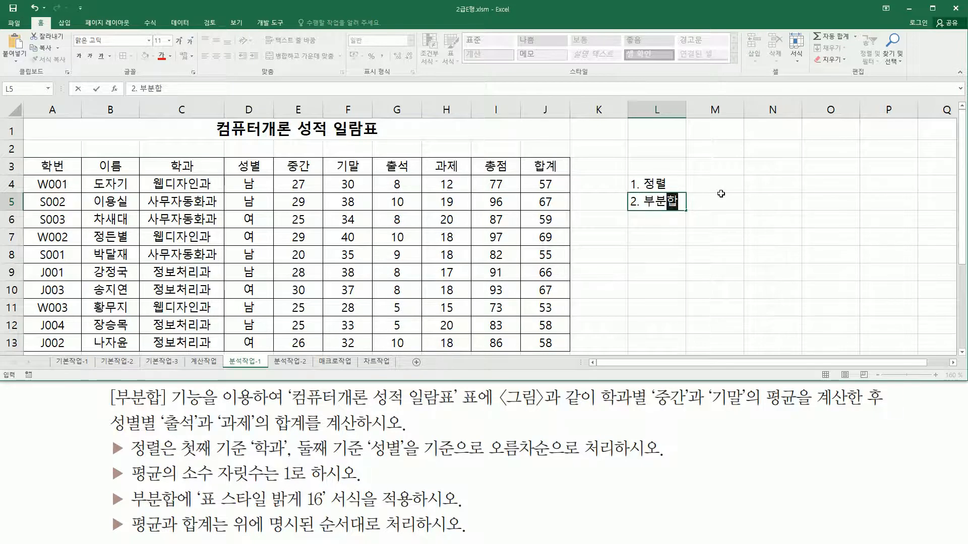
drag(597, 409, 859, 410)
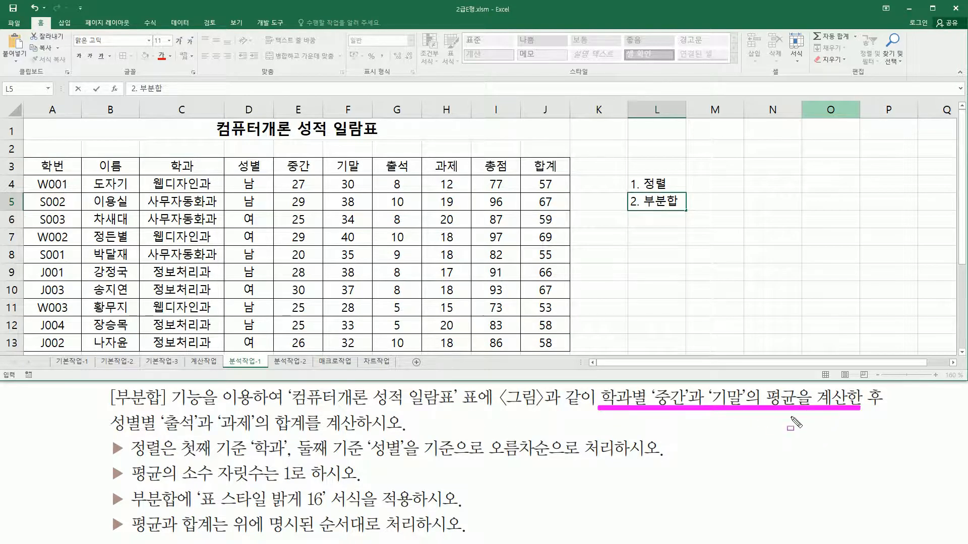
drag(111, 434, 312, 433)
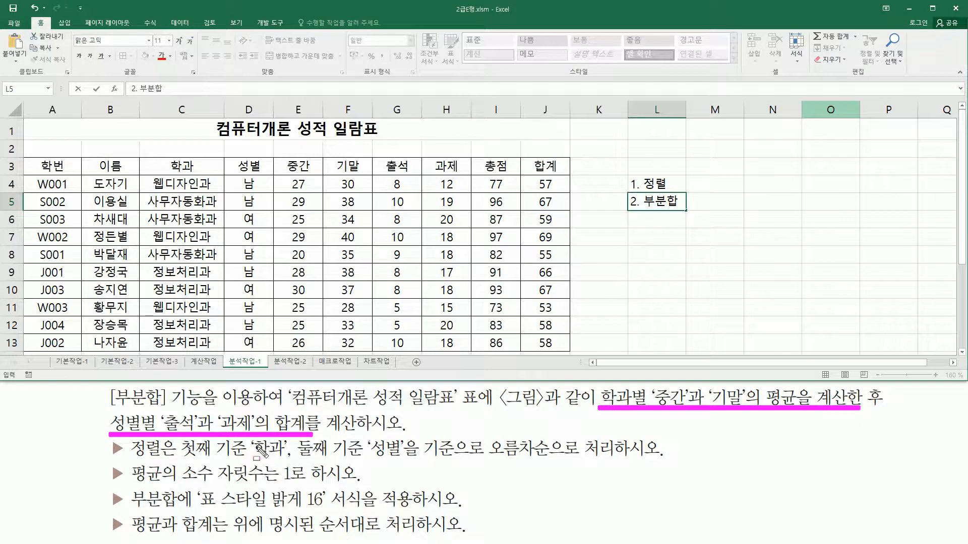
key(Escape)
click(683, 197)
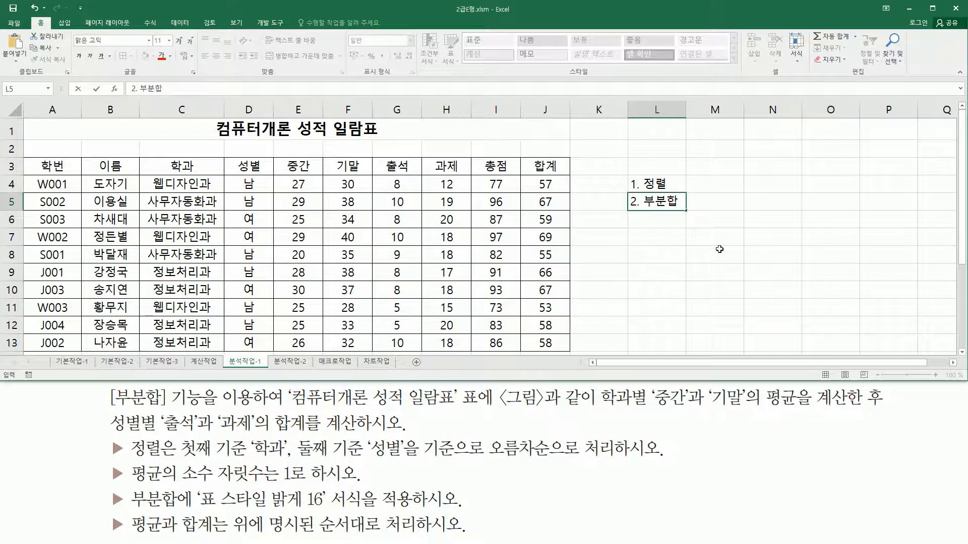
- Append "(두번째 - 새로운값으로대치 해제)" to the note in cell L5 and finish the entry
text((ㄷ)
text(번째 )
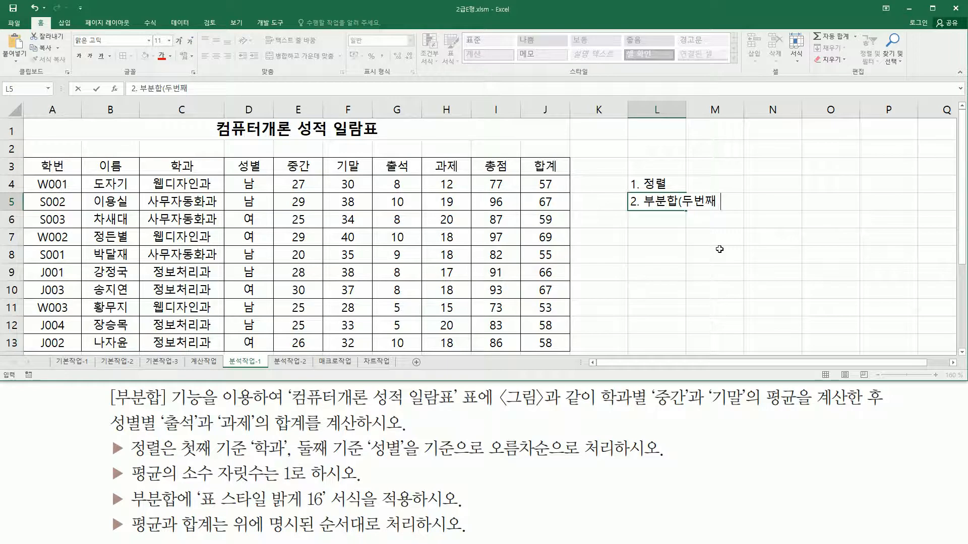
text(- 새로운)
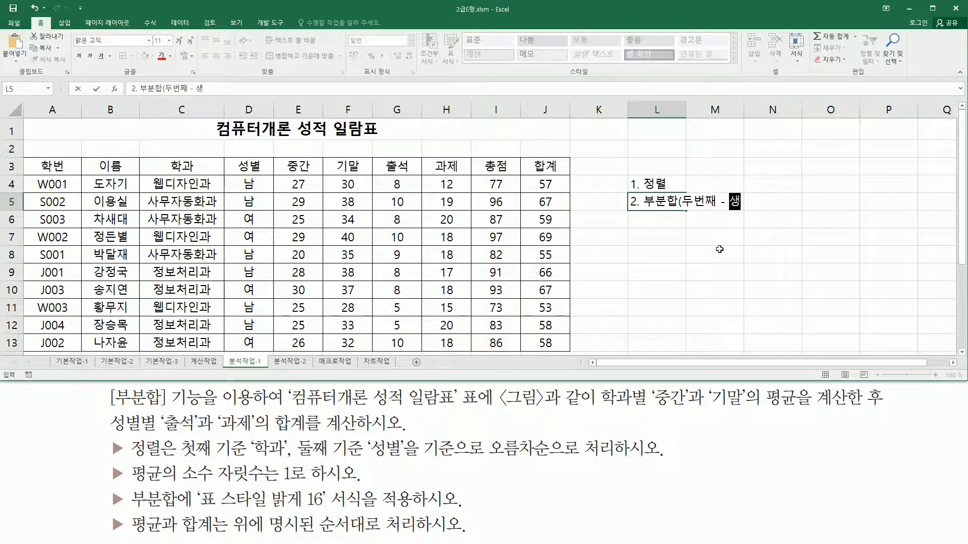
text(값으)
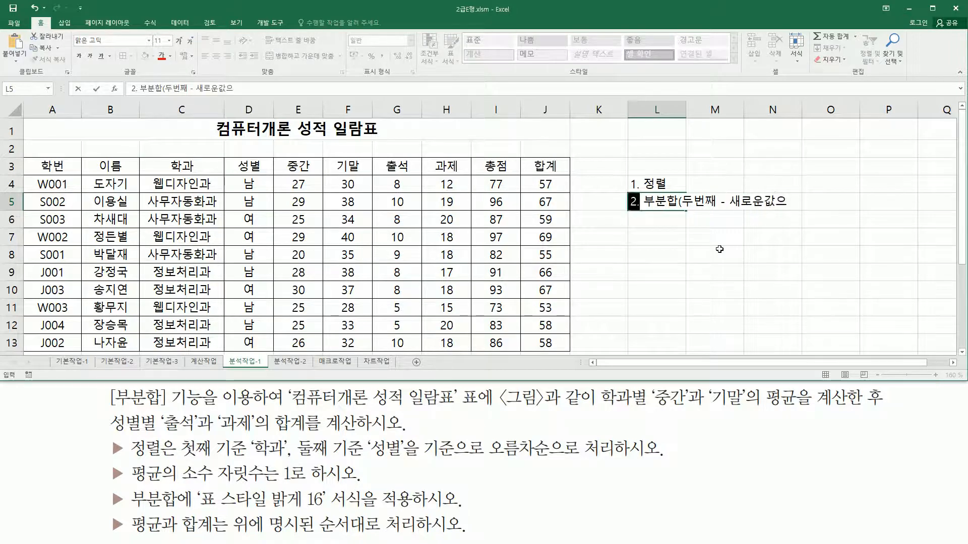
text(록대치 )
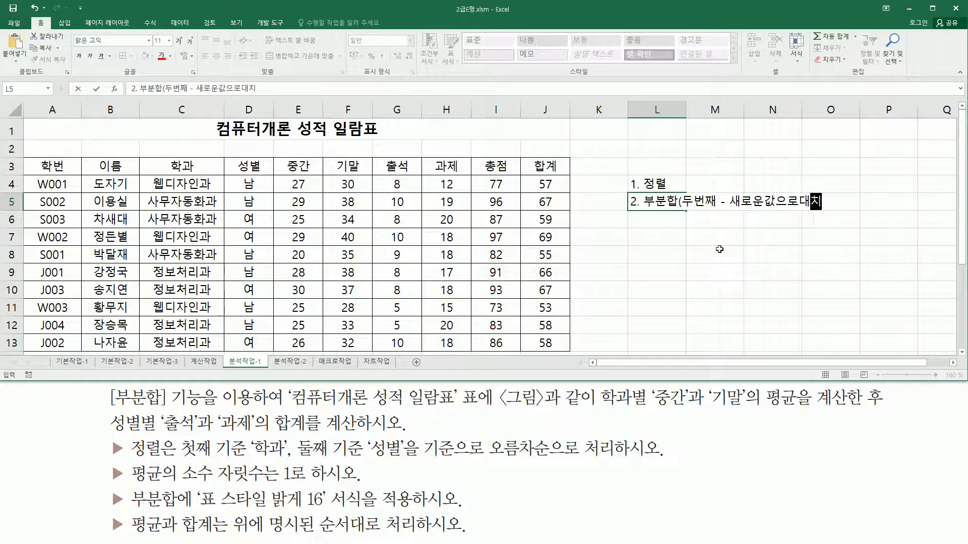
text(해제)
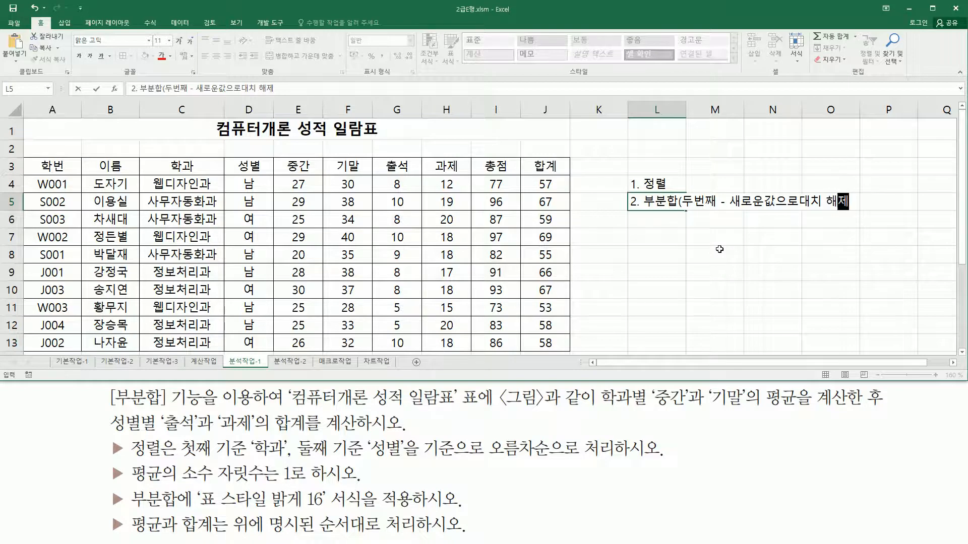
text())
key(Return)
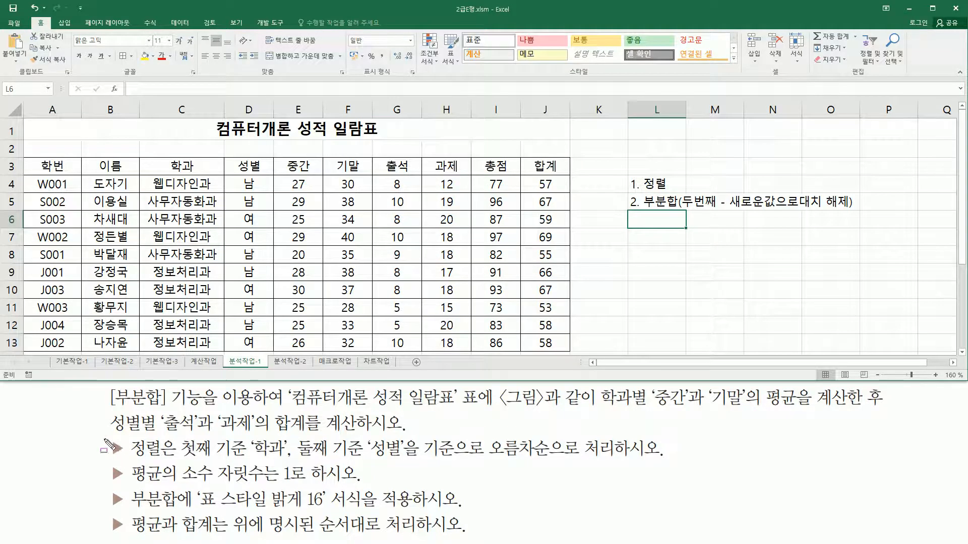
- Select cell E6 inside the score table as the basis for sorting
mouse_move(105, 435)
mouse_down()
mouse_move(129, 465)
mouse_move(404, 459)
mouse_up()
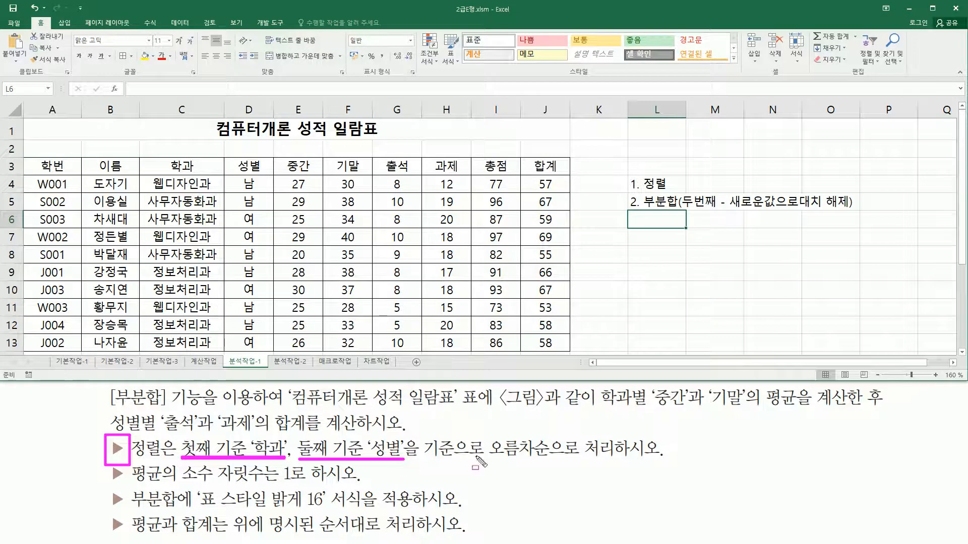
drag(485, 435, 552, 465)
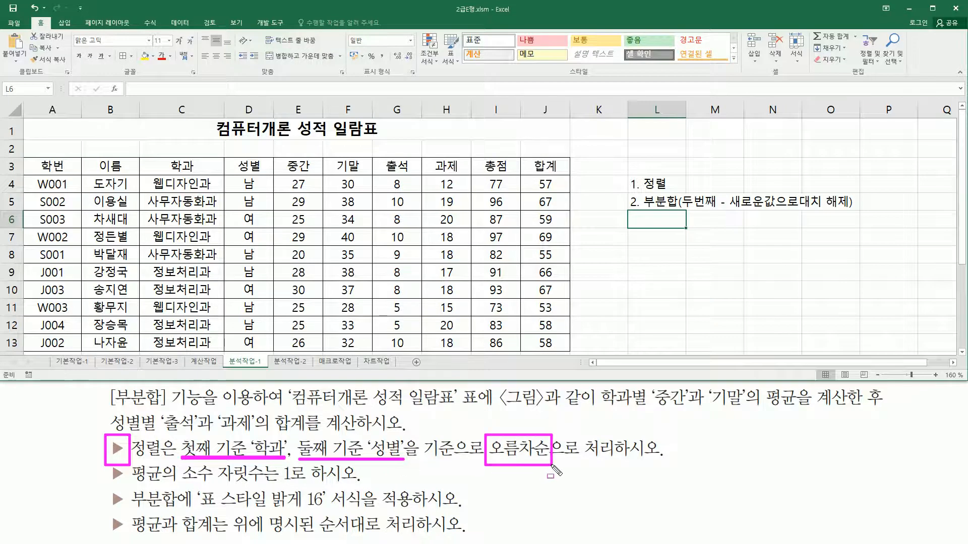
key(Escape)
click(211, 234)
click(276, 224)
click(304, 259)
click(219, 282)
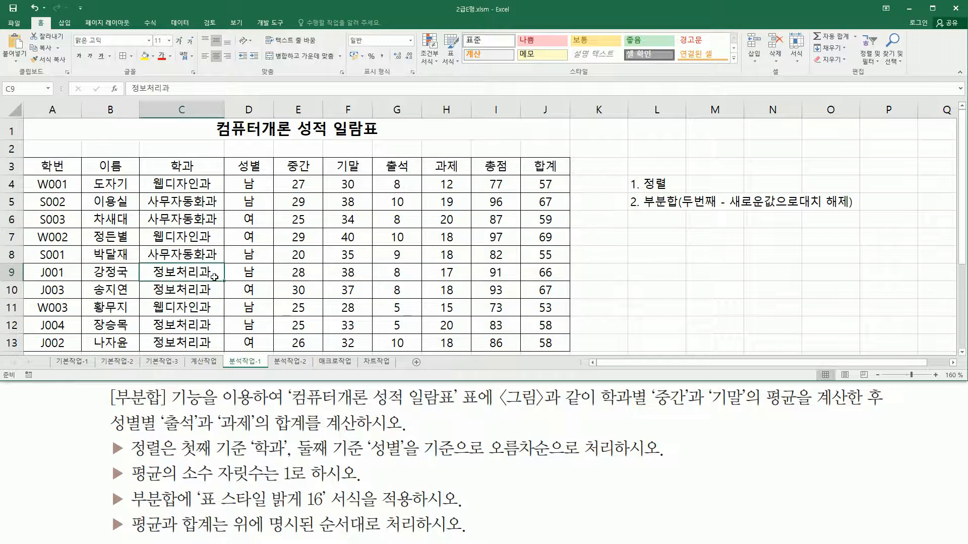
click(174, 222)
click(298, 222)
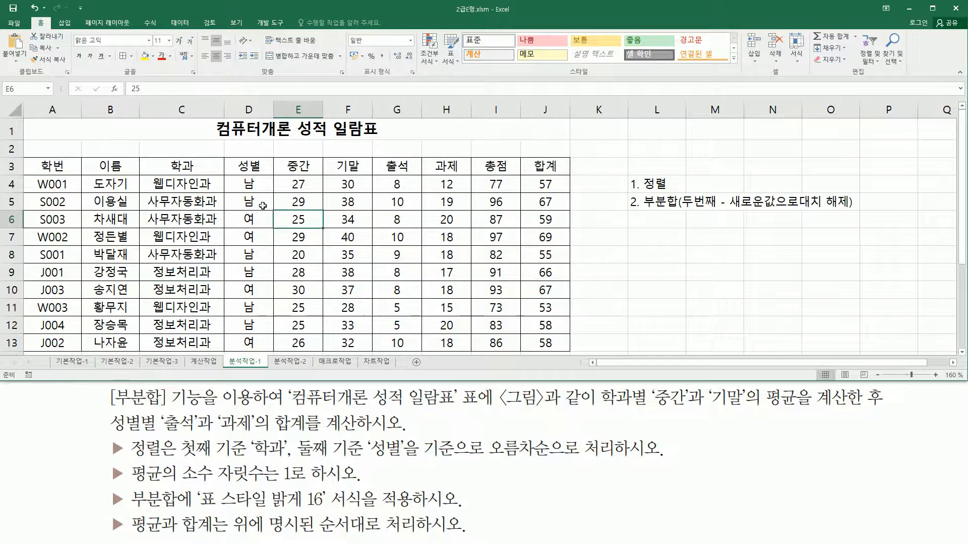
- Start a custom sort of the score table with 학과 as the first sort key
click(178, 23)
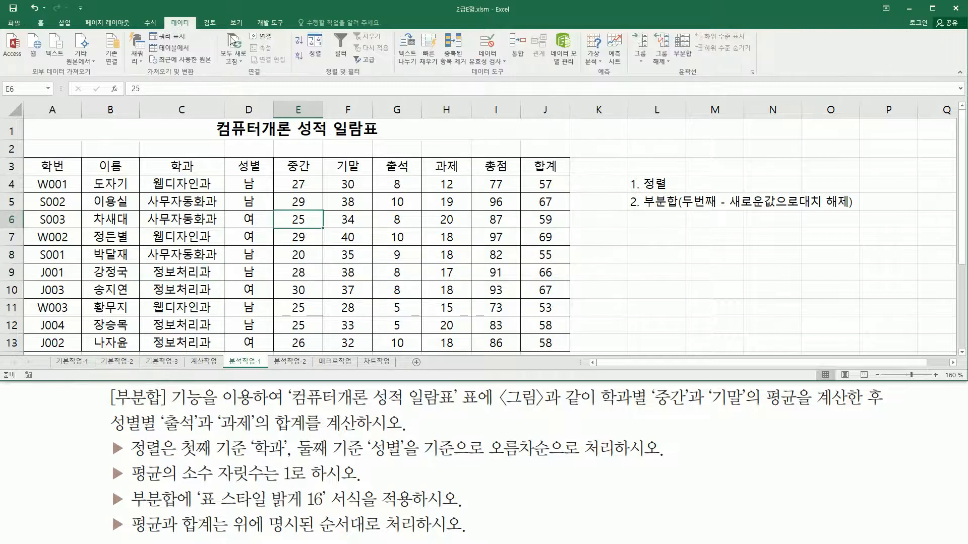
drag(319, 78, 367, 80)
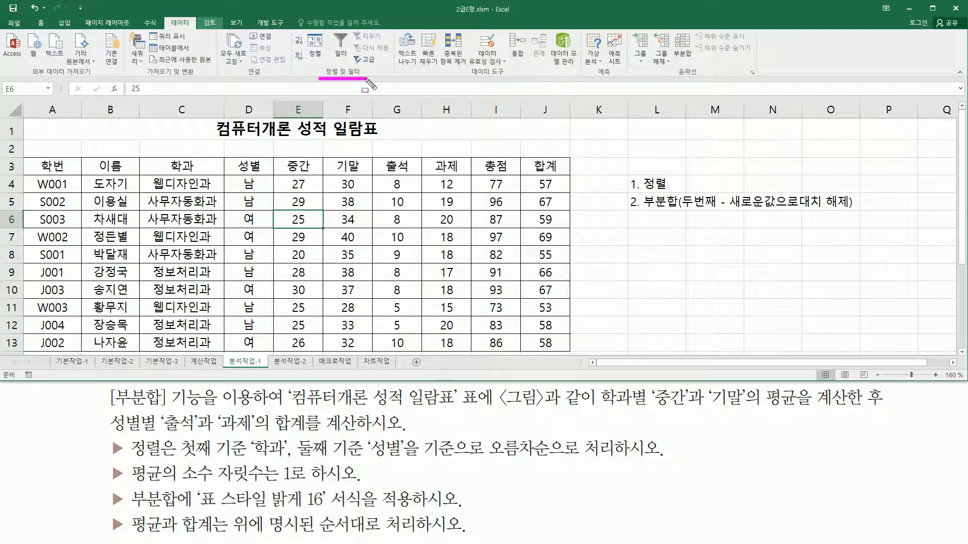
drag(305, 31, 329, 62)
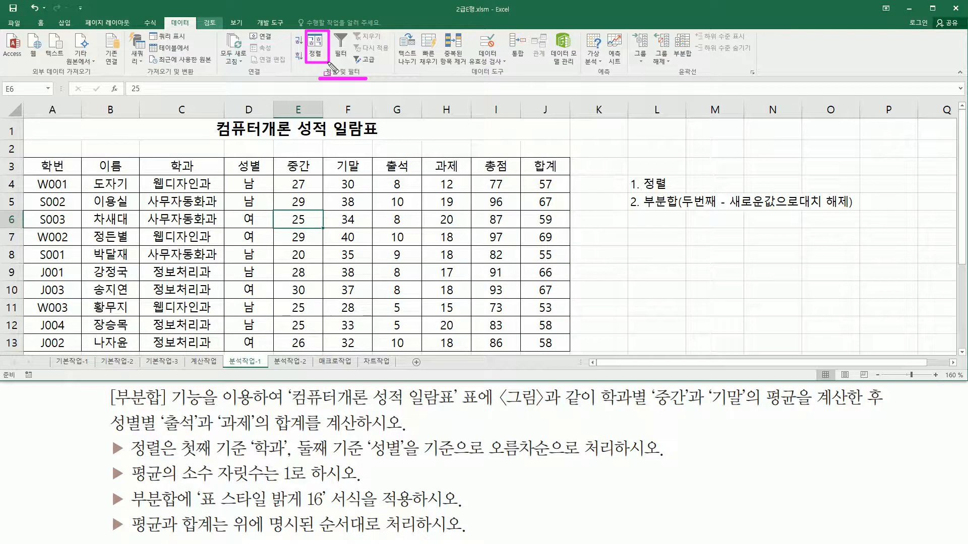
key(Escape)
click(315, 49)
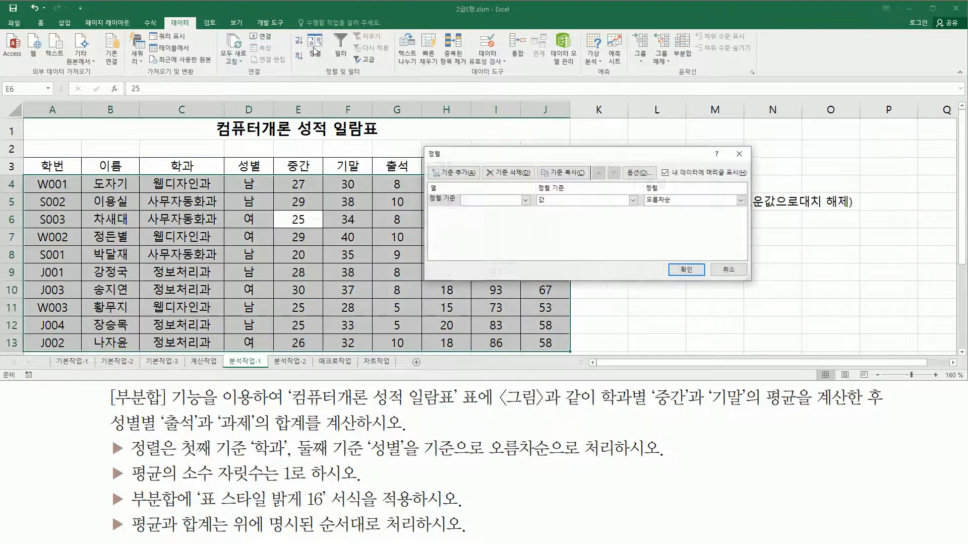
drag(423, 143, 754, 282)
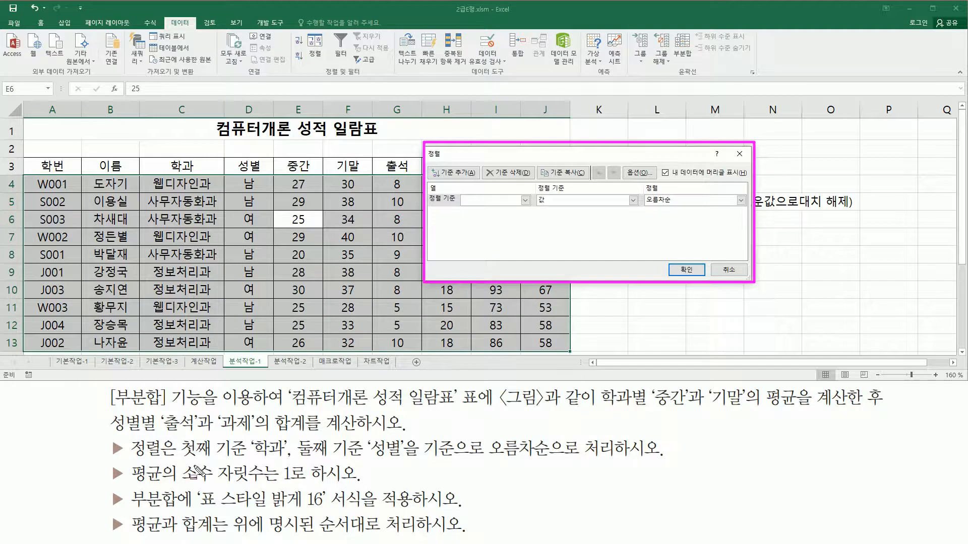
drag(183, 460, 285, 459)
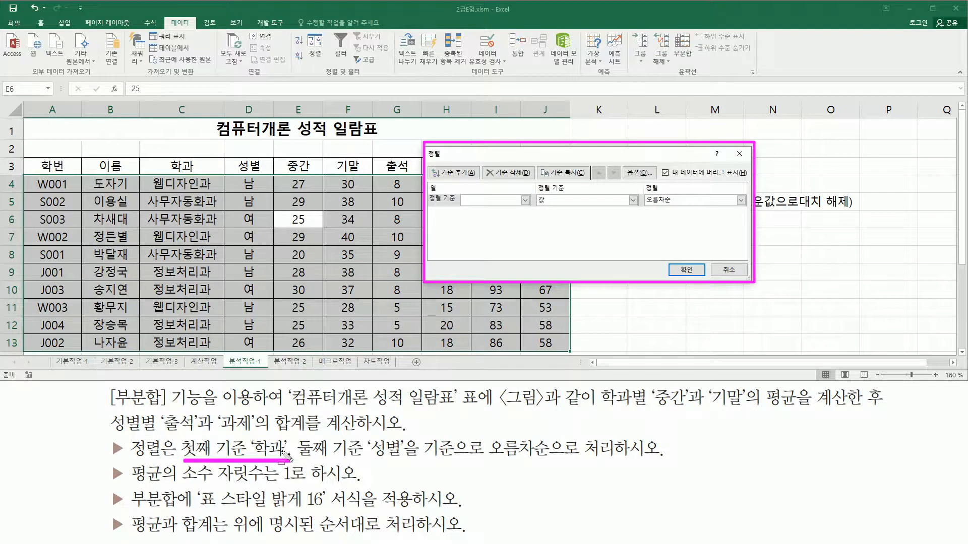
key(Escape)
click(487, 200)
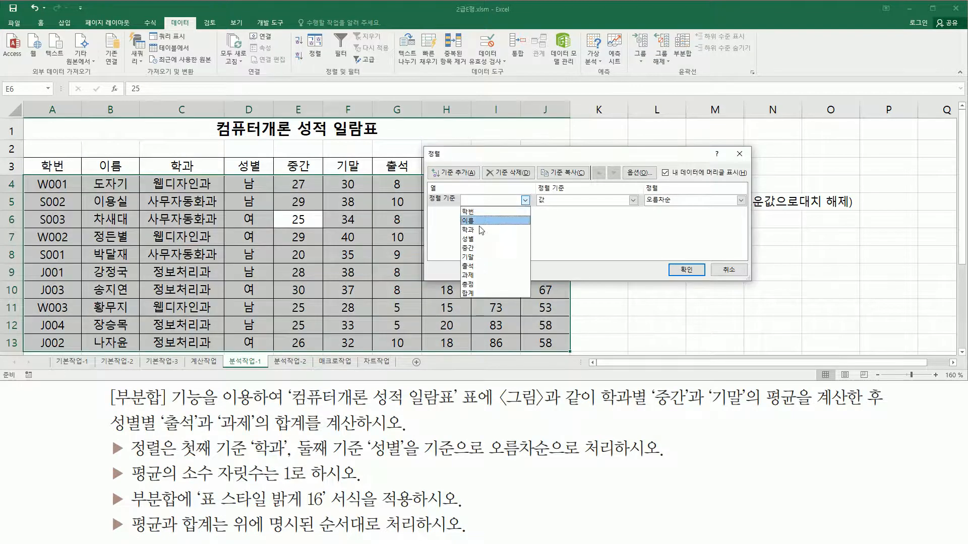
click(481, 230)
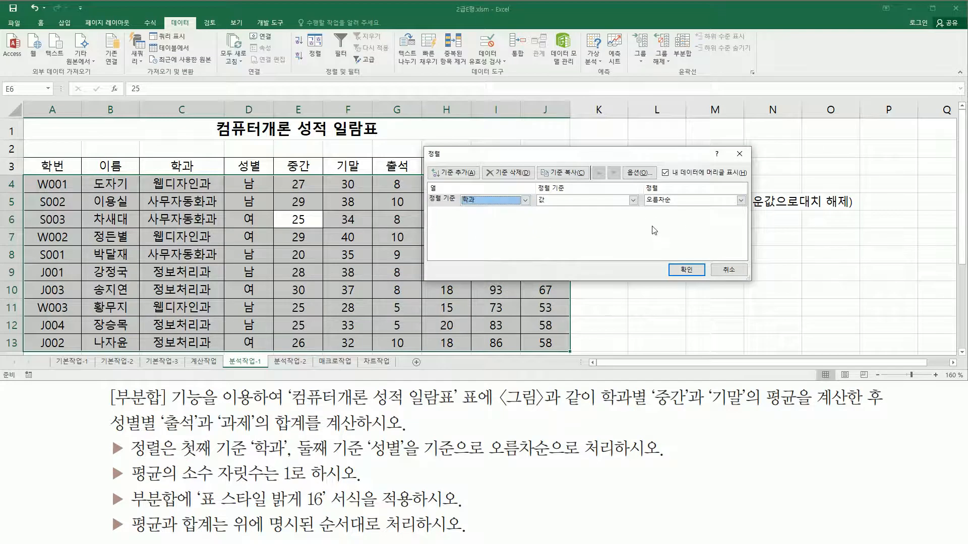
- Add 성별 as the second sort key, by values in ascending order, and apply the sort to the score table
drag(297, 460, 426, 460)
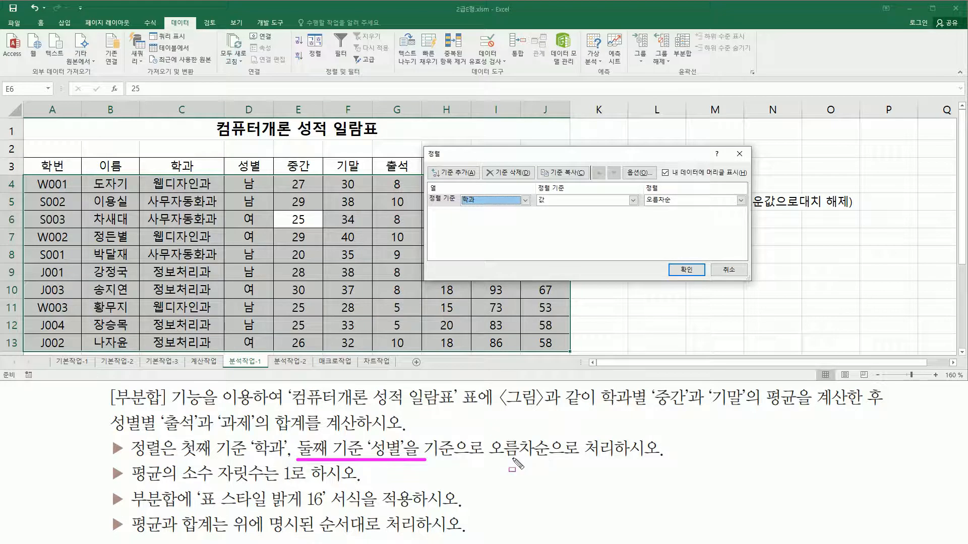
drag(431, 165, 480, 183)
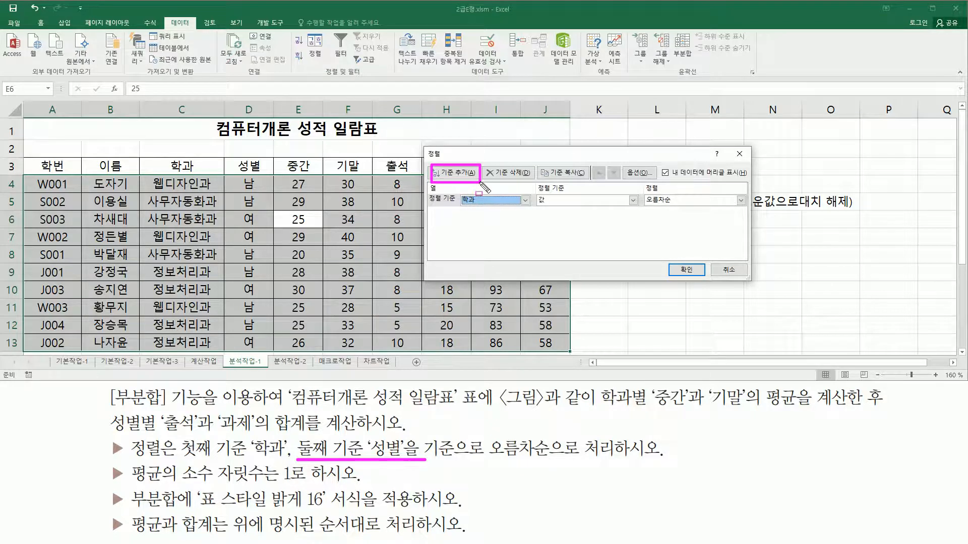
click(453, 172)
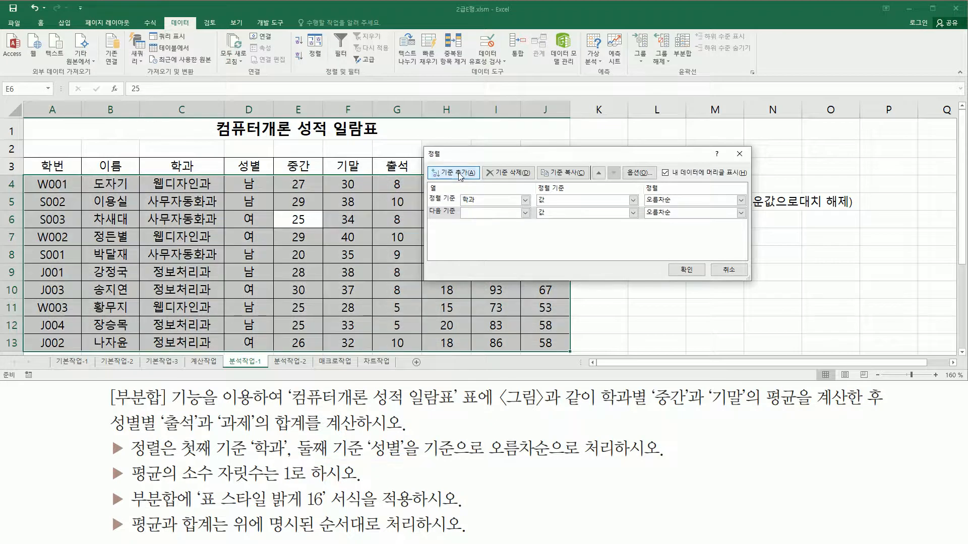
click(483, 214)
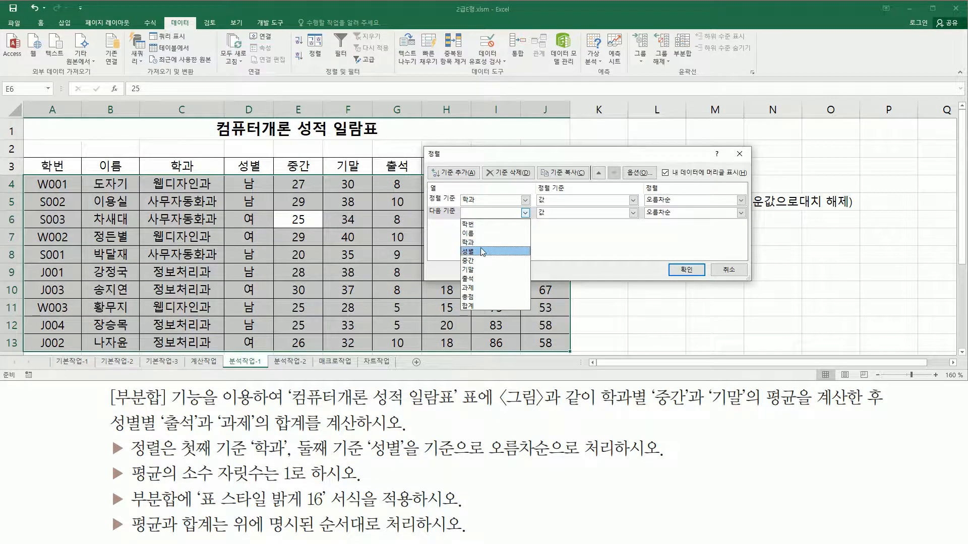
click(482, 251)
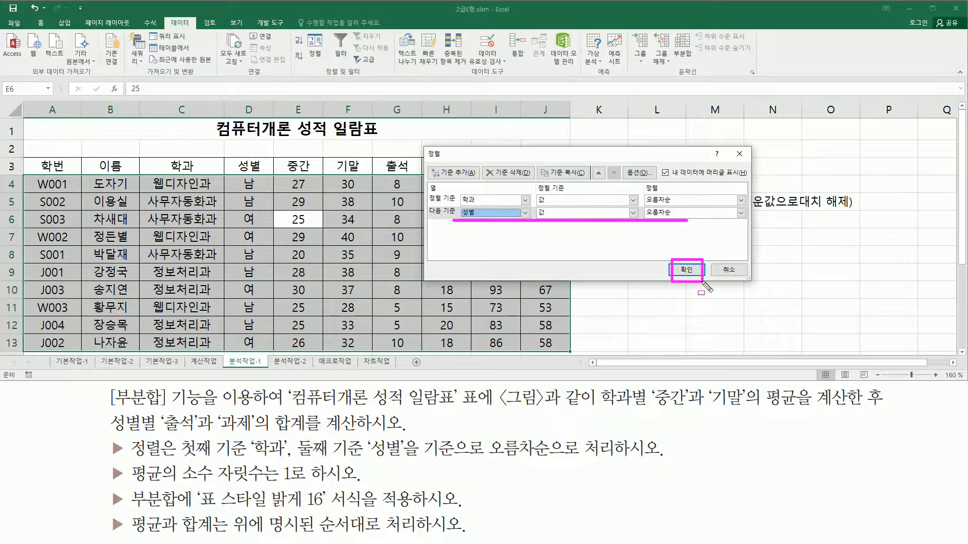
click(684, 271)
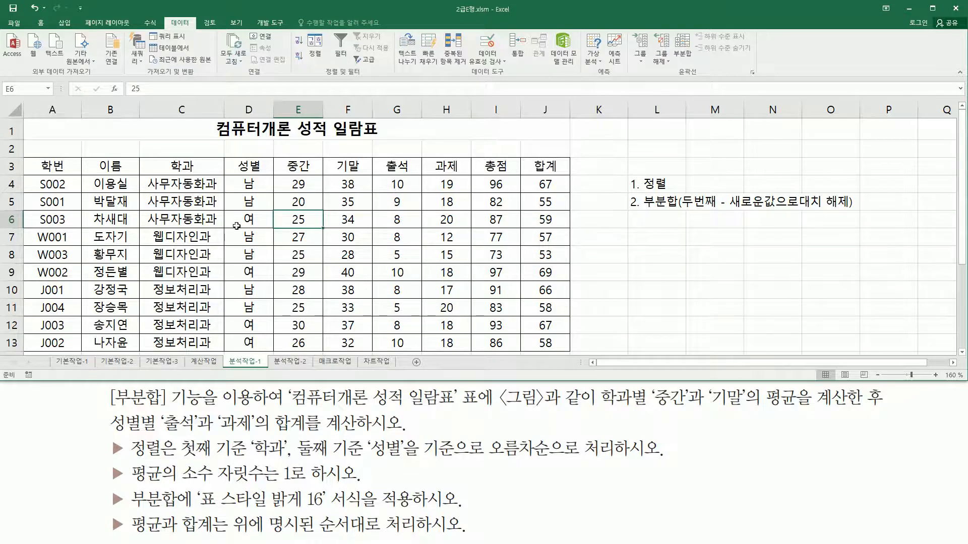
- Start a subtotal on the sorted score table, grouped by 학과 with 평균 as the function
drag(165, 16, 195, 31)
drag(674, 79, 706, 79)
mouse_move(671, 28)
mouse_down()
mouse_move(687, 58)
mouse_move(702, 60)
mouse_up()
key(Escape)
click(687, 49)
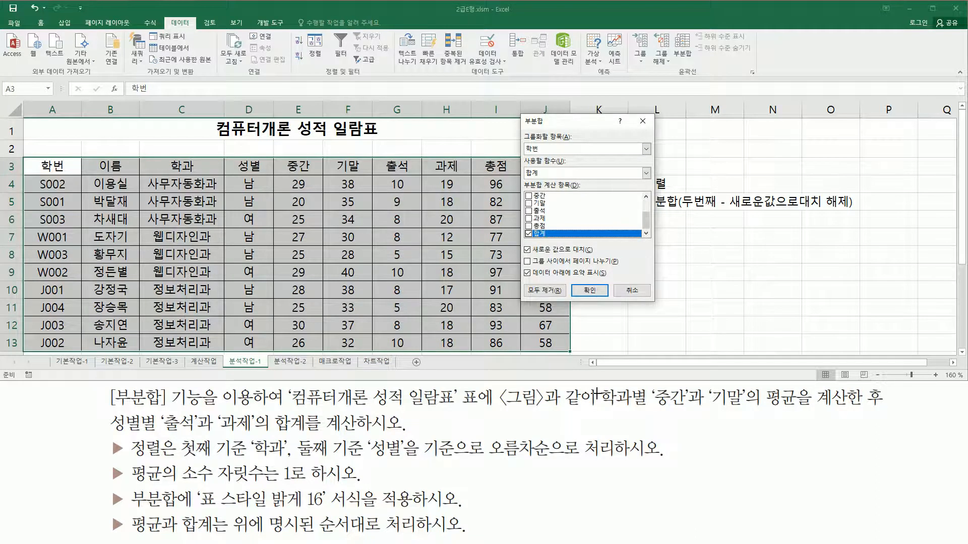
mouse_move(598, 383)
mouse_down()
mouse_move(625, 411)
mouse_move(651, 414)
mouse_move(776, 403)
mouse_move(857, 412)
mouse_up()
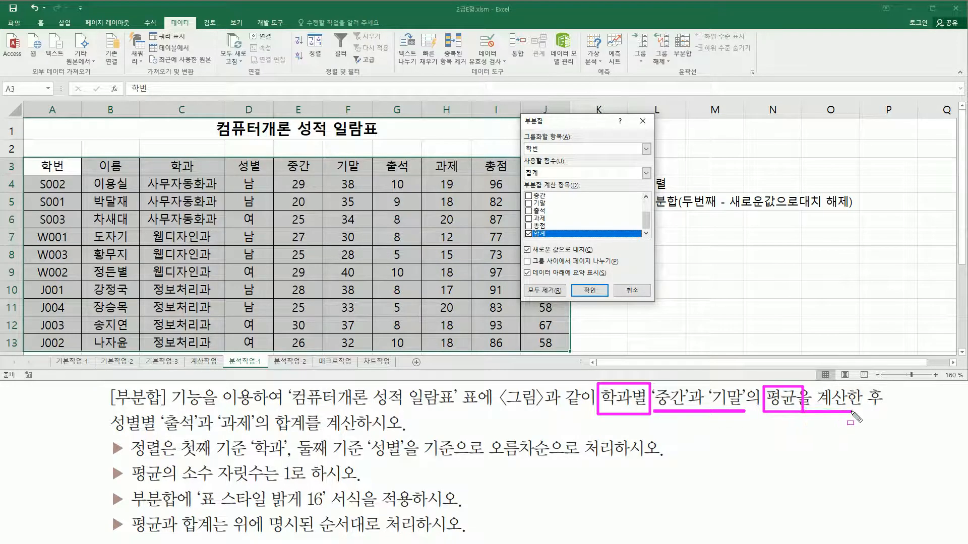
mouse_move(110, 413)
mouse_down()
mouse_move(156, 432)
mouse_move(314, 423)
mouse_move(314, 435)
mouse_up()
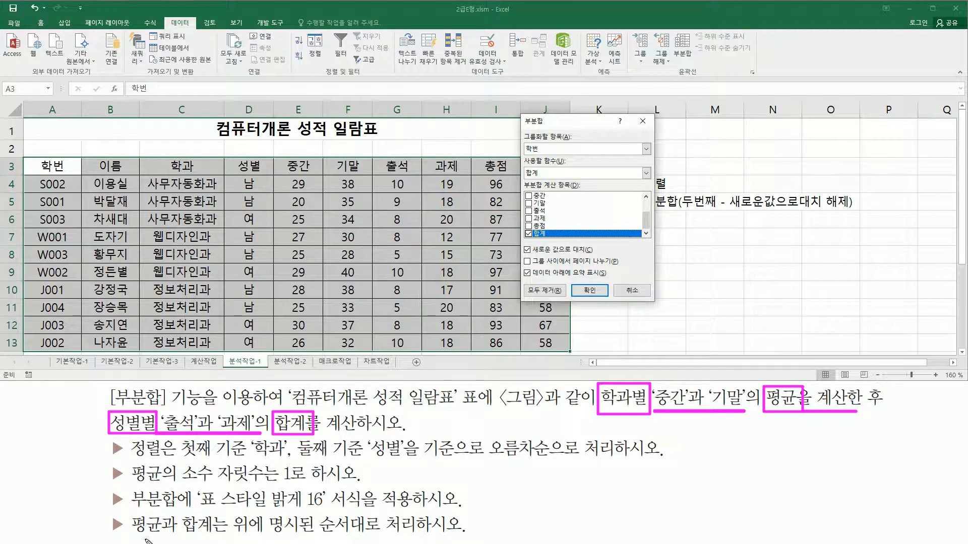
mouse_move(126, 510)
mouse_down()
mouse_move(211, 539)
mouse_move(463, 539)
mouse_up()
mouse_move(320, 513)
mouse_down()
mouse_move(342, 533)
mouse_move(417, 537)
mouse_up()
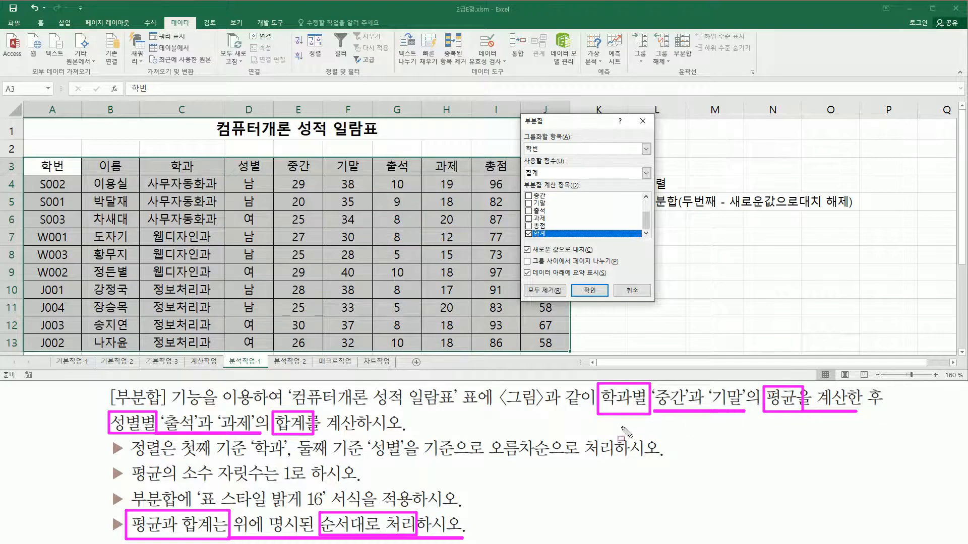
drag(587, 423, 890, 425)
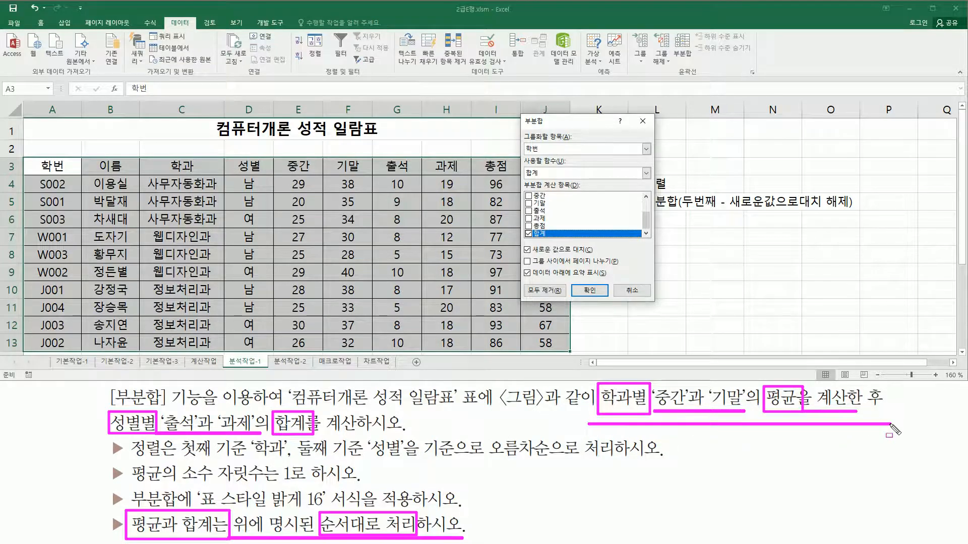
mouse_move(522, 129)
mouse_down()
mouse_move(525, 153)
mouse_move(569, 156)
mouse_up()
key(Escape)
click(564, 151)
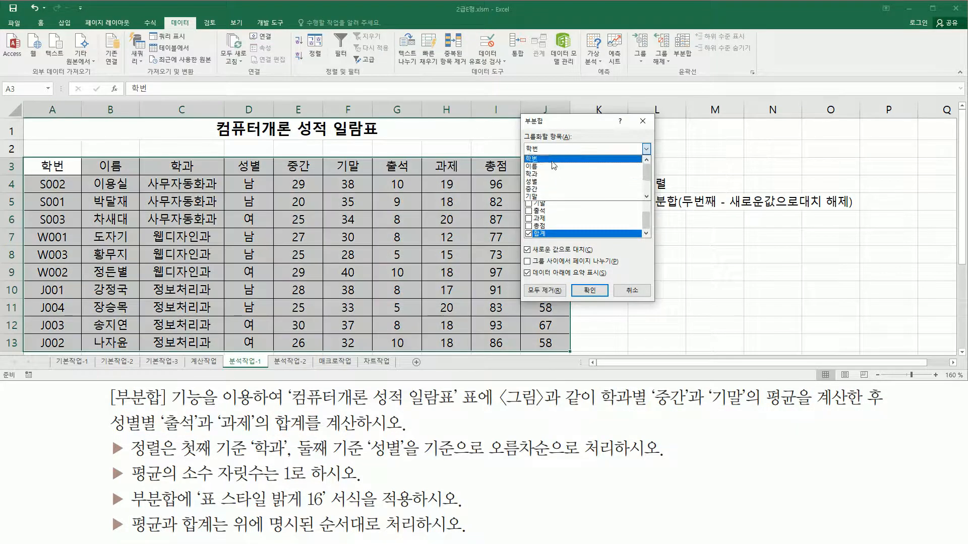
click(548, 174)
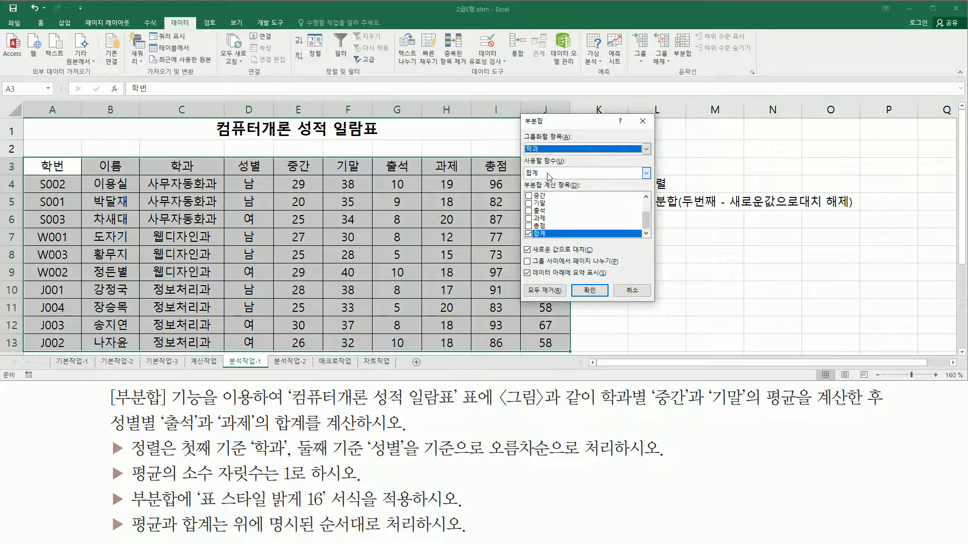
click(549, 175)
click(550, 203)
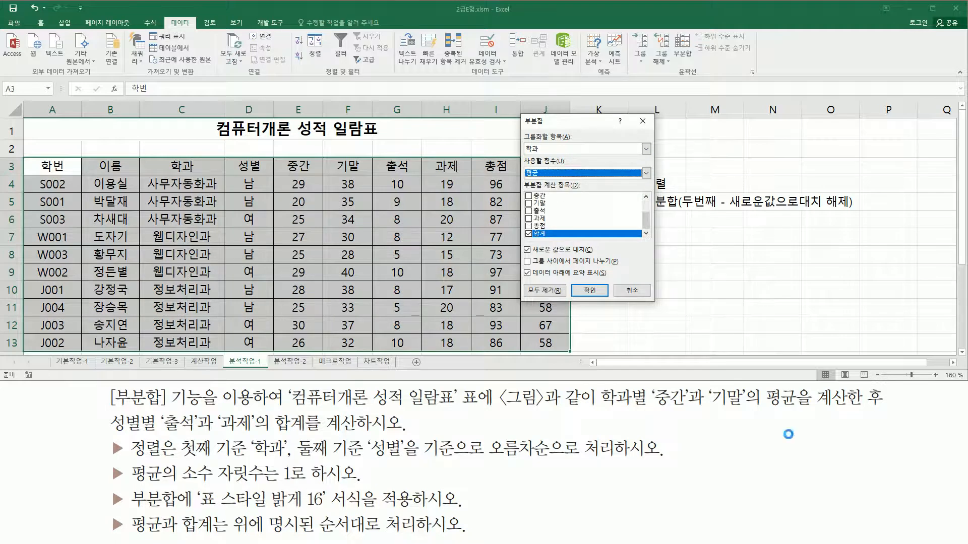
- Include only 중간 and 기말 as the subtotal items, leaving out 합계
drag(761, 409, 801, 410)
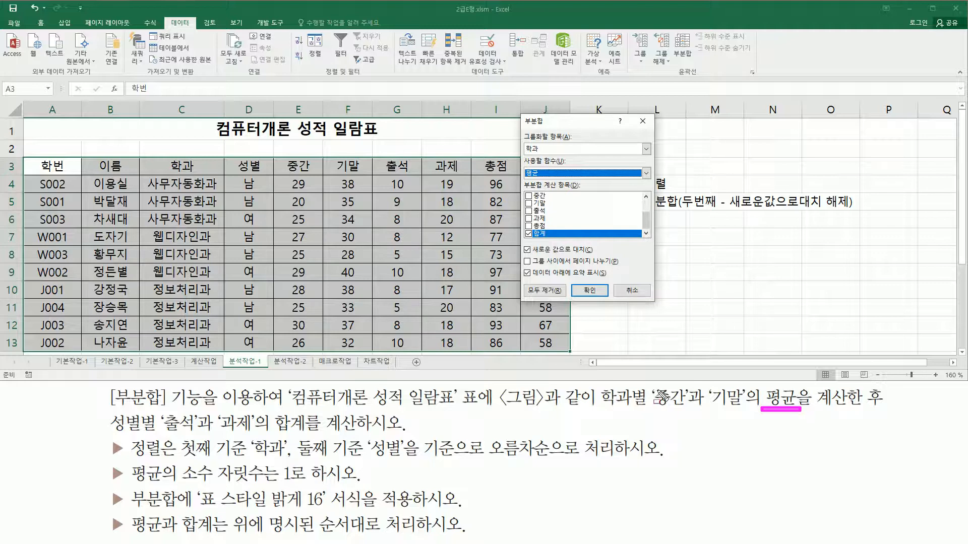
mouse_move(654, 385)
mouse_down()
mouse_move(711, 418)
mouse_move(744, 414)
mouse_up()
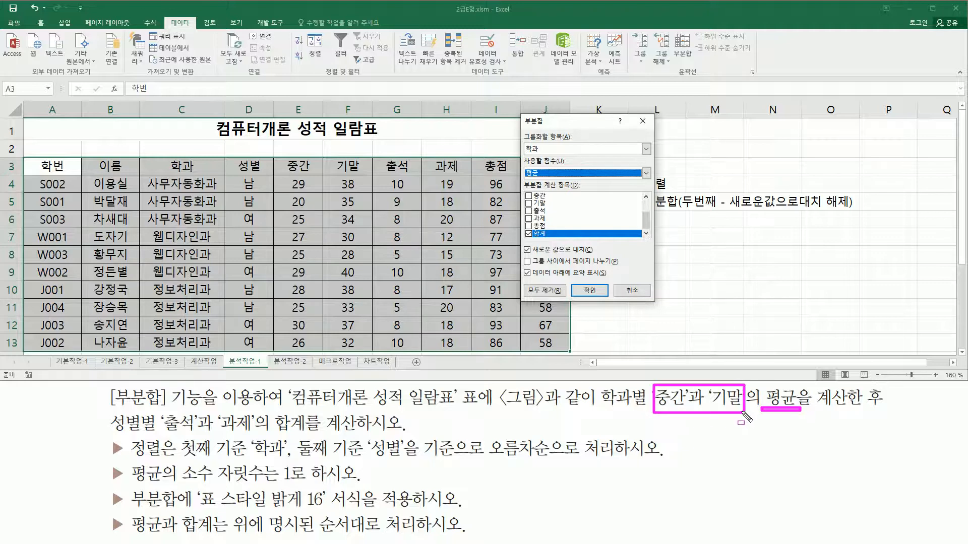
key(Escape)
click(528, 196)
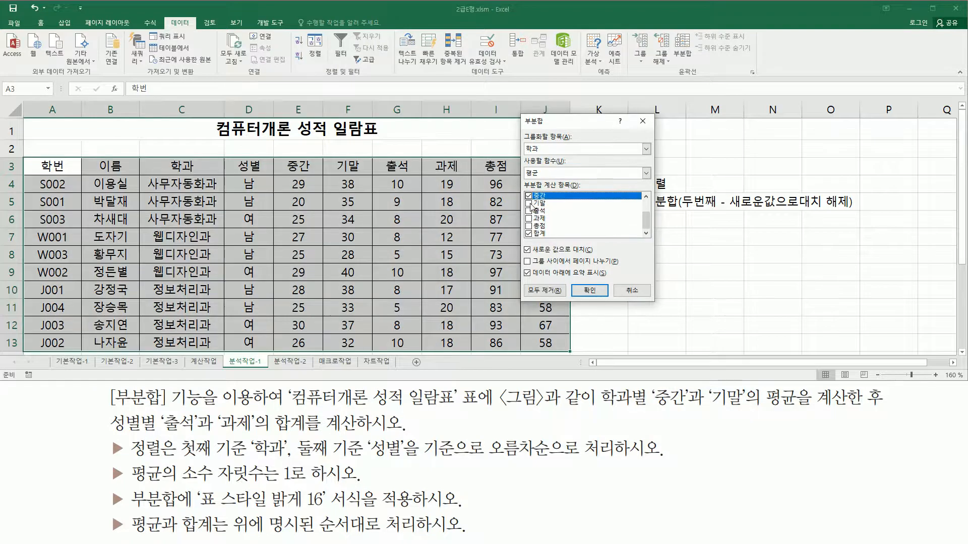
click(529, 203)
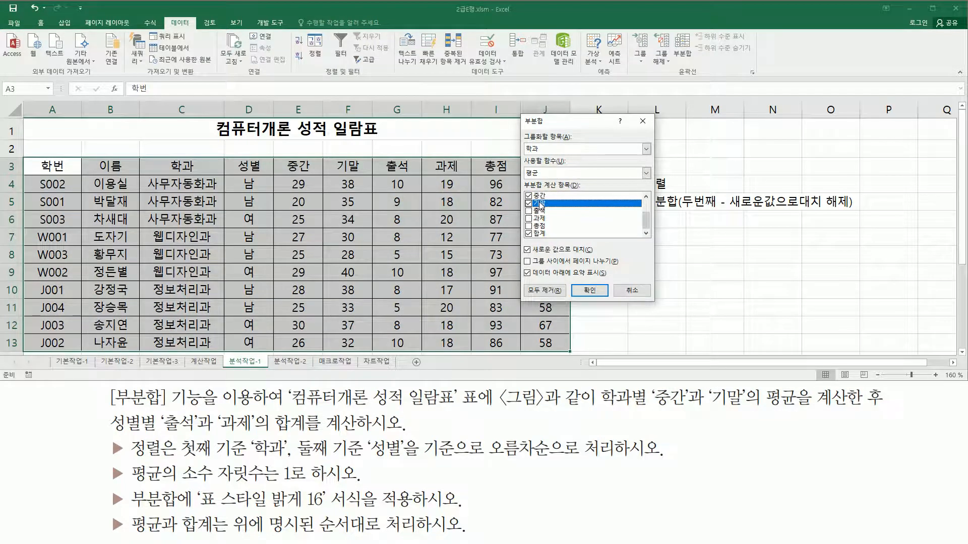
drag(524, 225, 551, 242)
key(Escape)
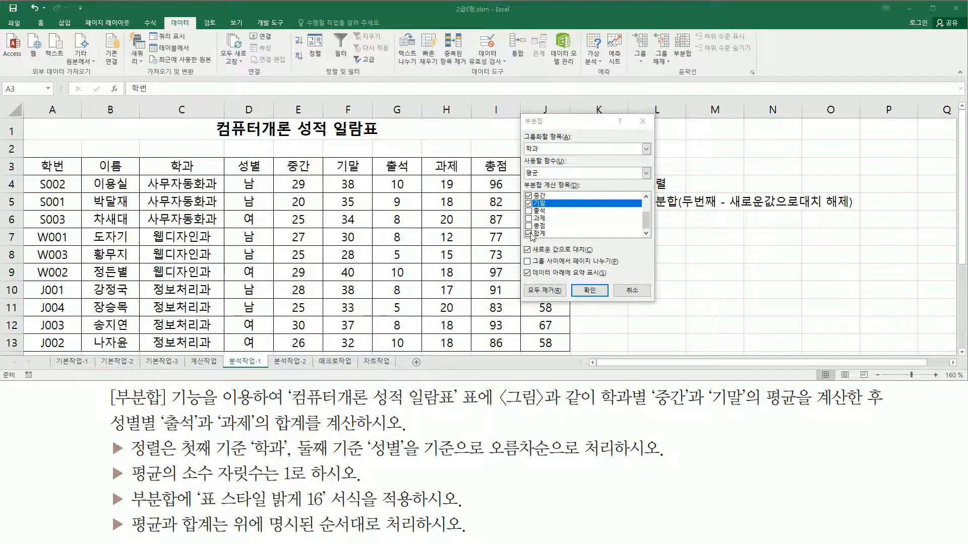
click(529, 233)
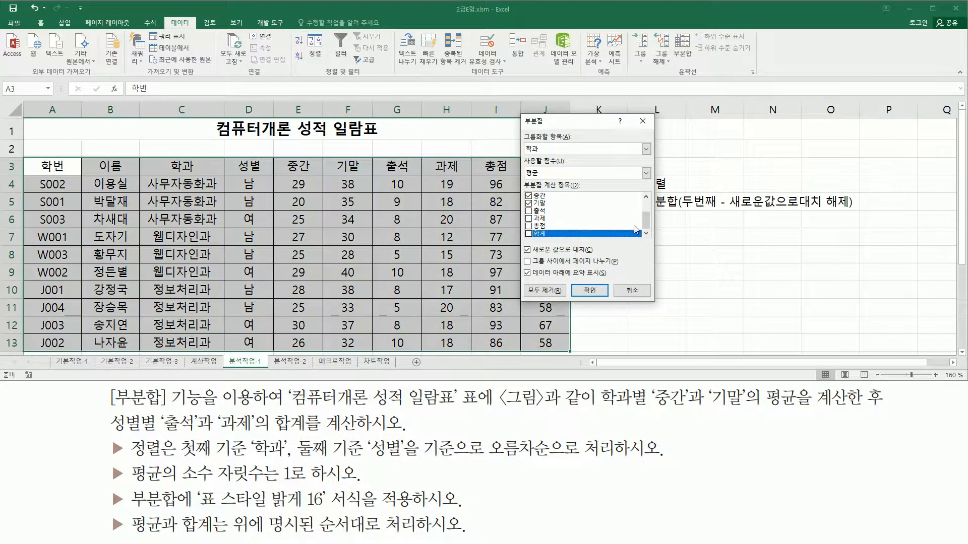
drag(648, 221, 648, 208)
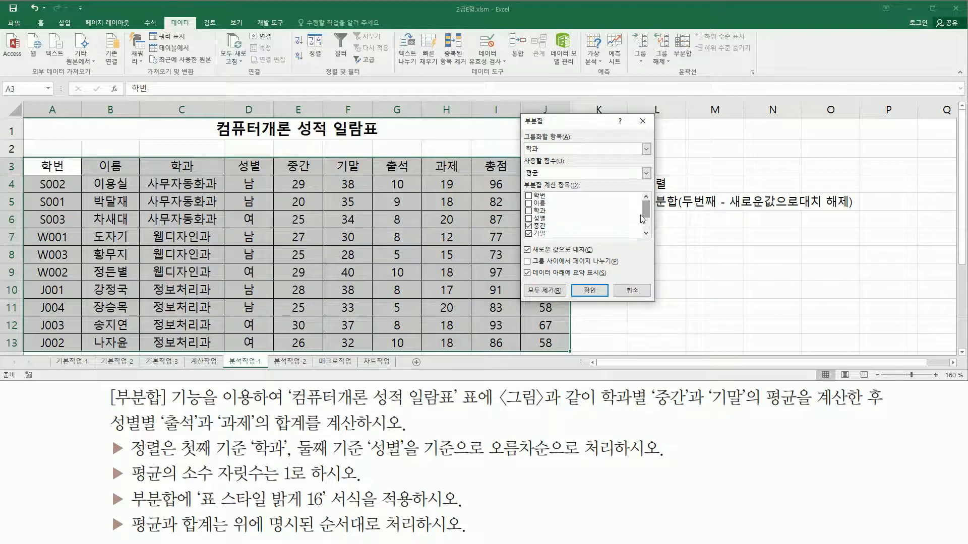
mouse_move(649, 212)
mouse_down()
mouse_move(647, 236)
mouse_move(645, 206)
mouse_up()
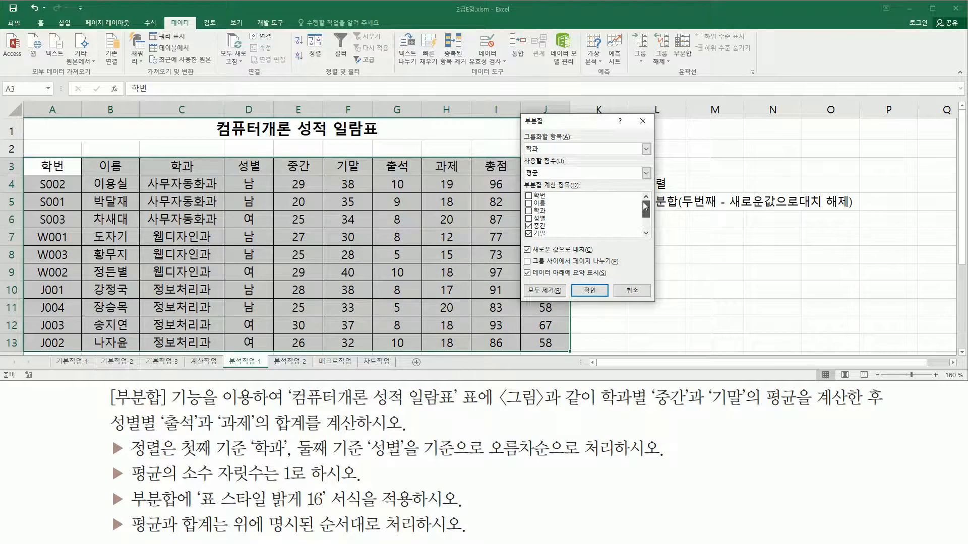
click(528, 226)
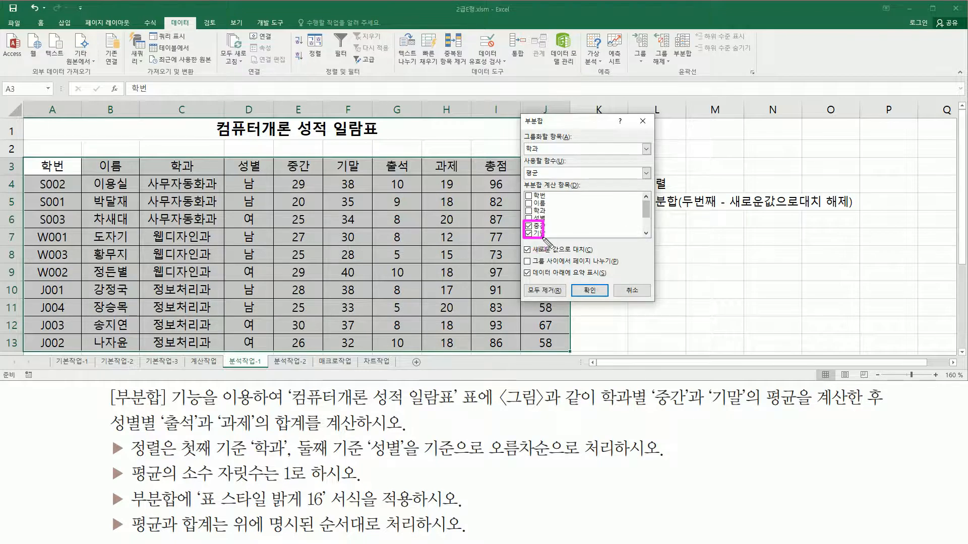
- Apply the 학과 subtotal averaging 중간 and 기말 to the score table
key(Escape)
key(ctrl+2)
mouse_move(522, 131)
mouse_down()
mouse_move(579, 172)
mouse_move(571, 152)
mouse_up()
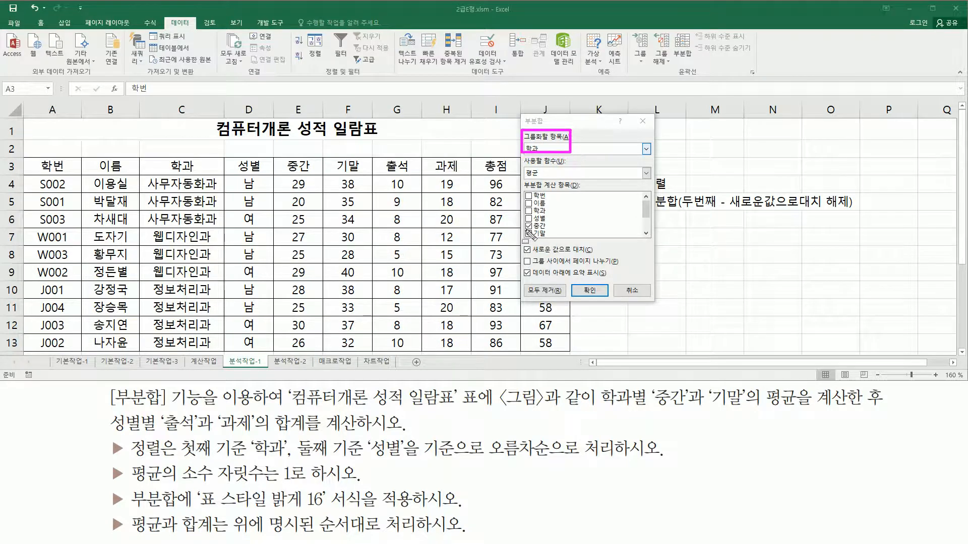
mouse_move(521, 217)
mouse_down()
mouse_move(558, 251)
mouse_move(553, 239)
mouse_up()
mouse_move(526, 157)
mouse_down()
mouse_move(574, 190)
mouse_move(565, 178)
mouse_up()
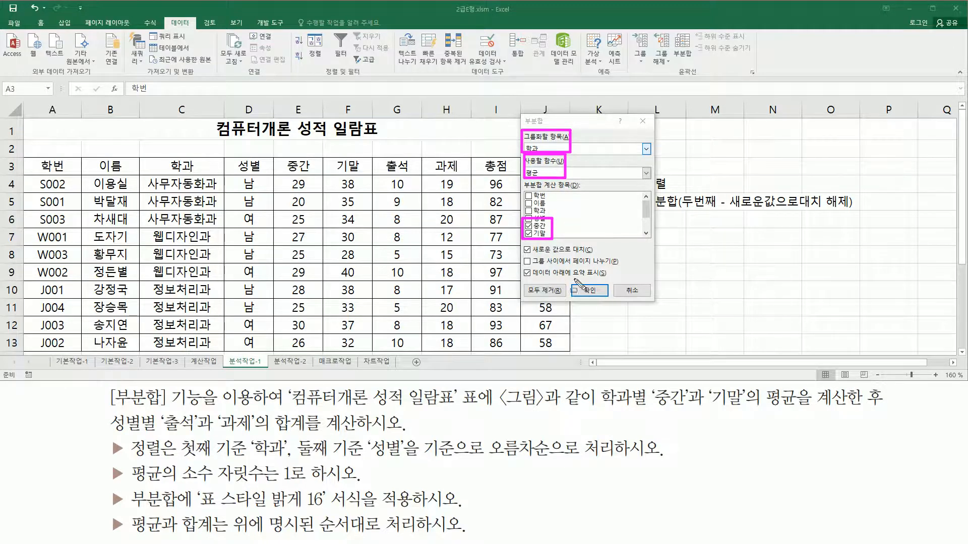
drag(577, 283, 605, 302)
key(Escape)
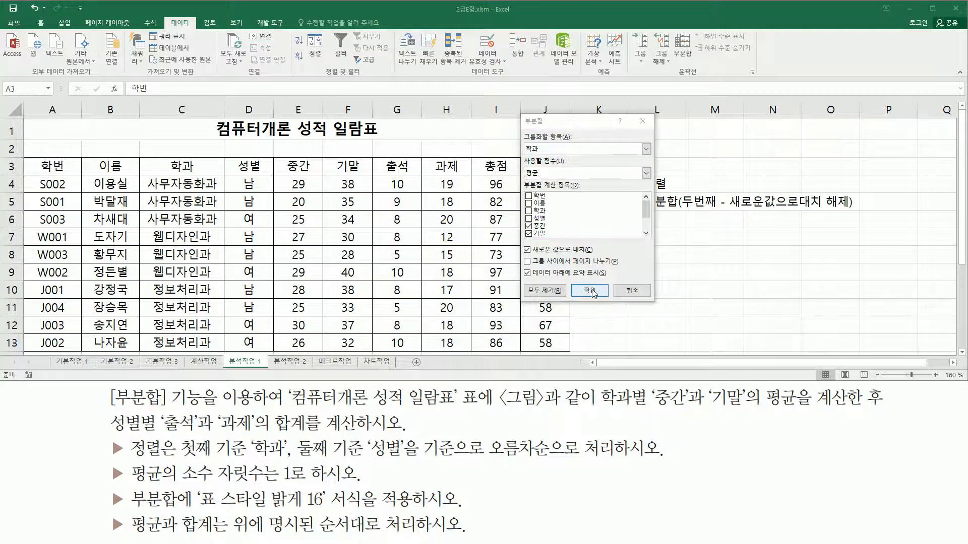
click(589, 291)
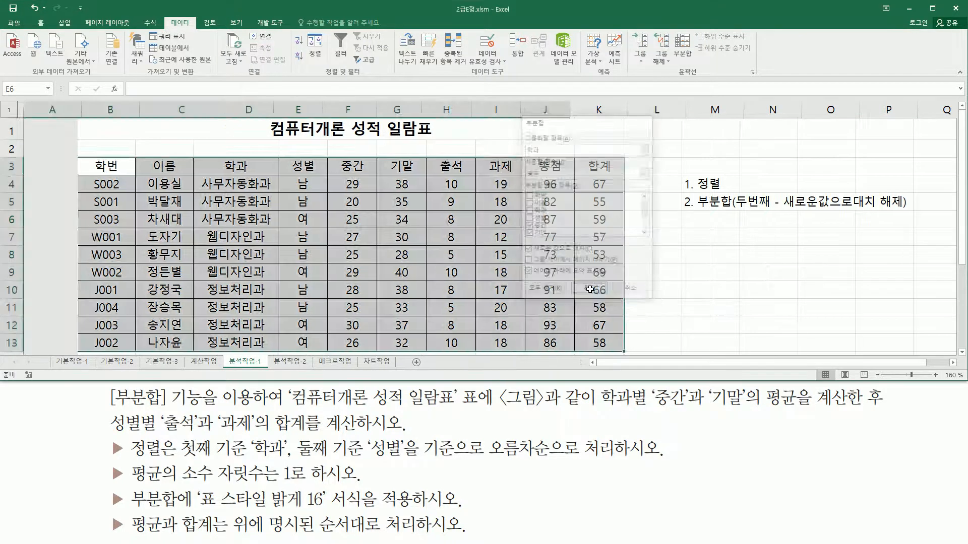
- Examine the average rows inserted below each 학과 group and the overall average row
drag(208, 175, 264, 228)
drag(211, 249, 264, 302)
mouse_move(196, 251)
mouse_down()
mouse_move(432, 257)
mouse_move(423, 227)
mouse_up()
drag(189, 301, 427, 319)
key(Escape)
scroll(386, 313, down, 3)
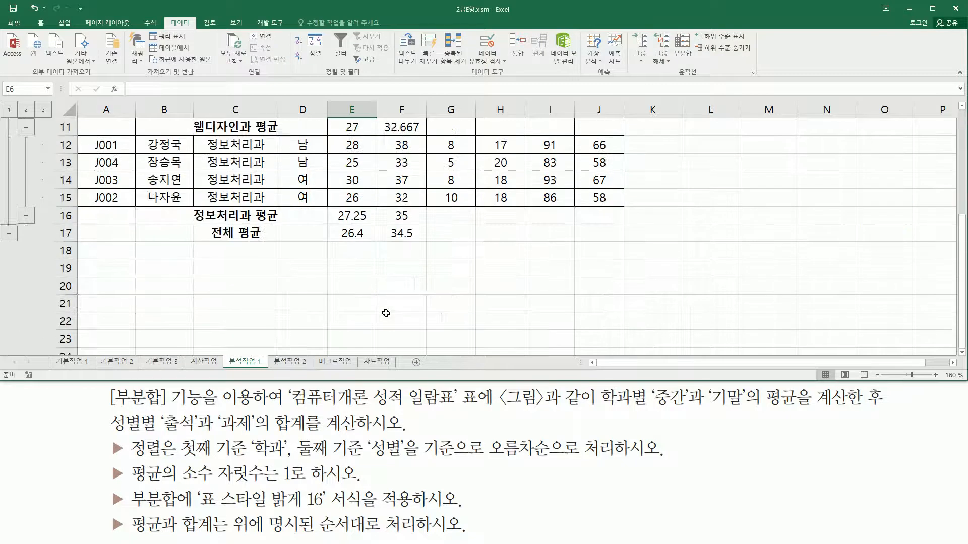
scroll(385, 313, up, 4)
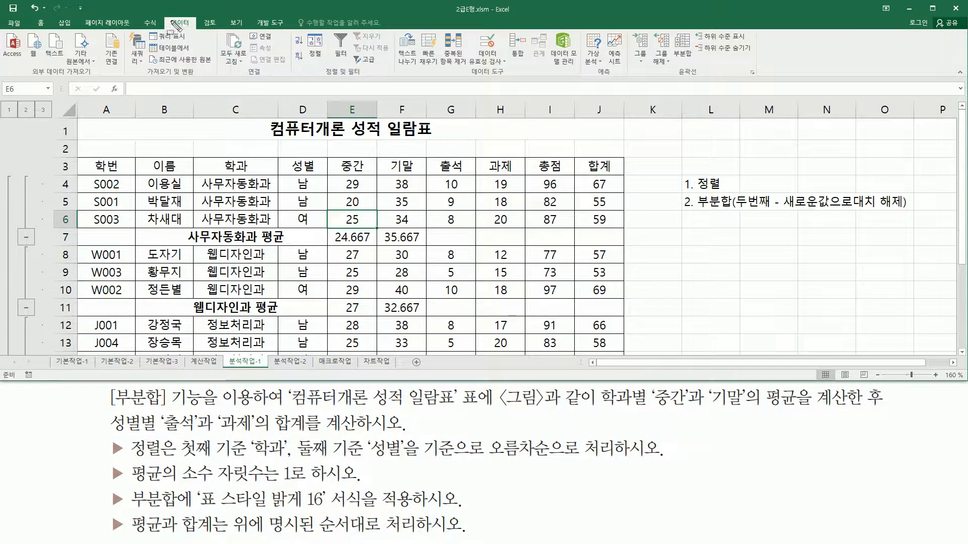
- Start a second subtotal on the score table, grouped by 성별 with 합계 as the function
drag(167, 14, 197, 31)
drag(666, 81, 708, 82)
drag(672, 28, 700, 66)
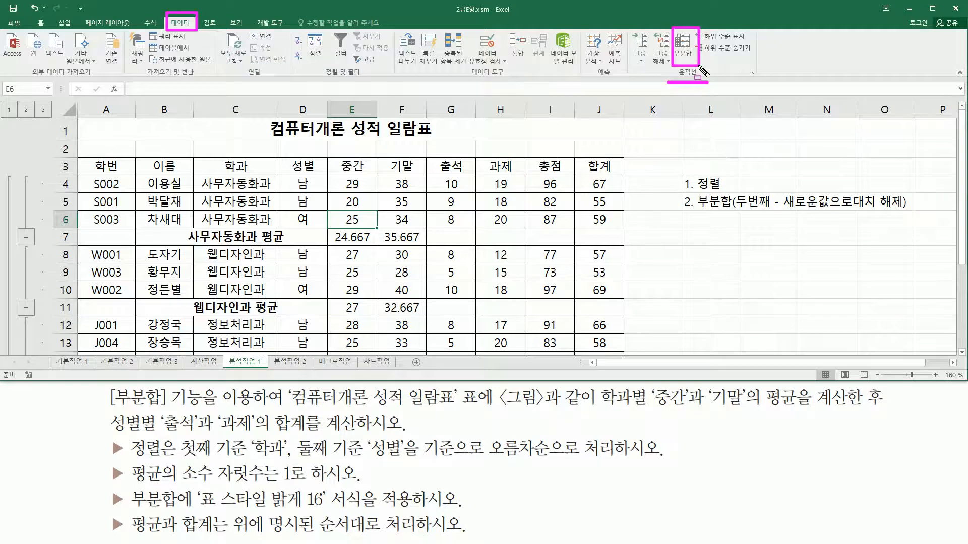
key(Escape)
click(689, 60)
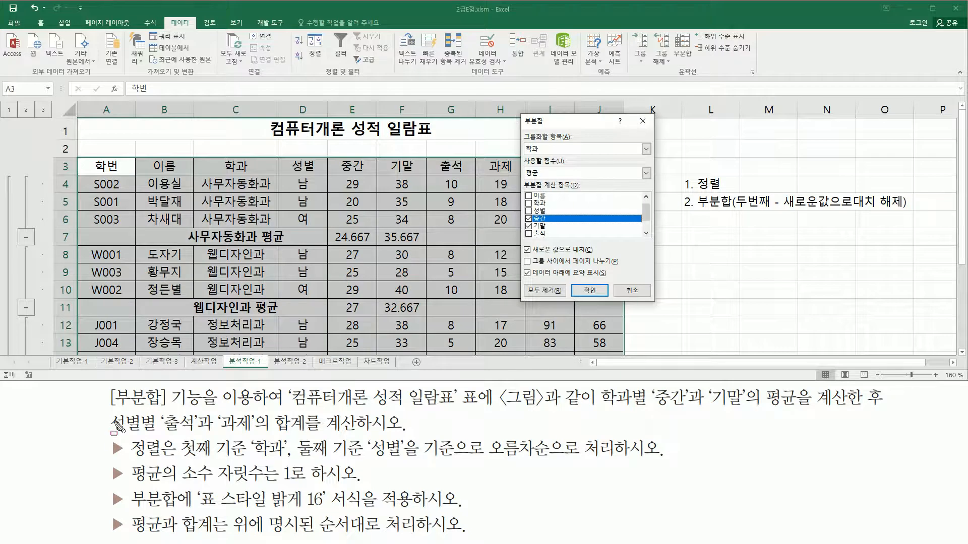
mouse_move(108, 412)
mouse_down()
mouse_move(151, 434)
mouse_move(307, 434)
mouse_up()
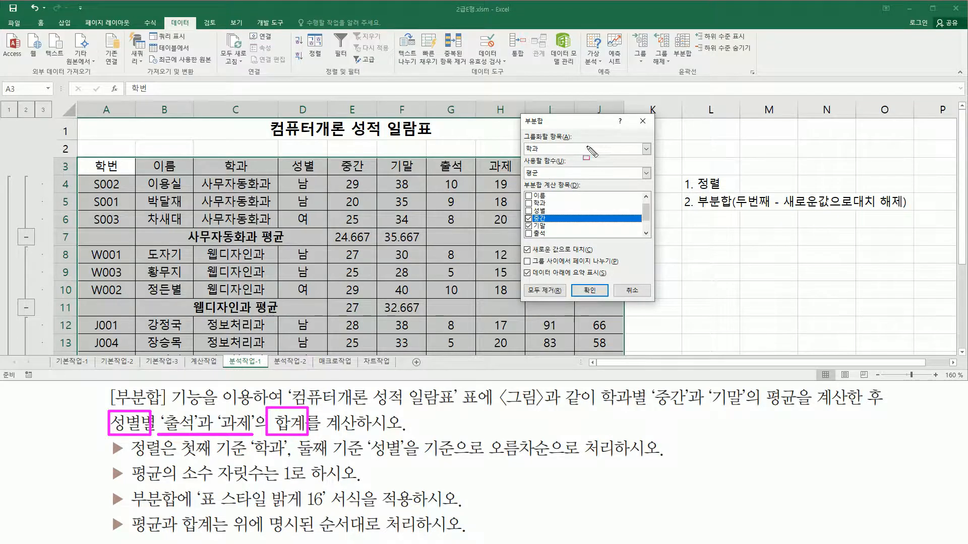
click(556, 153)
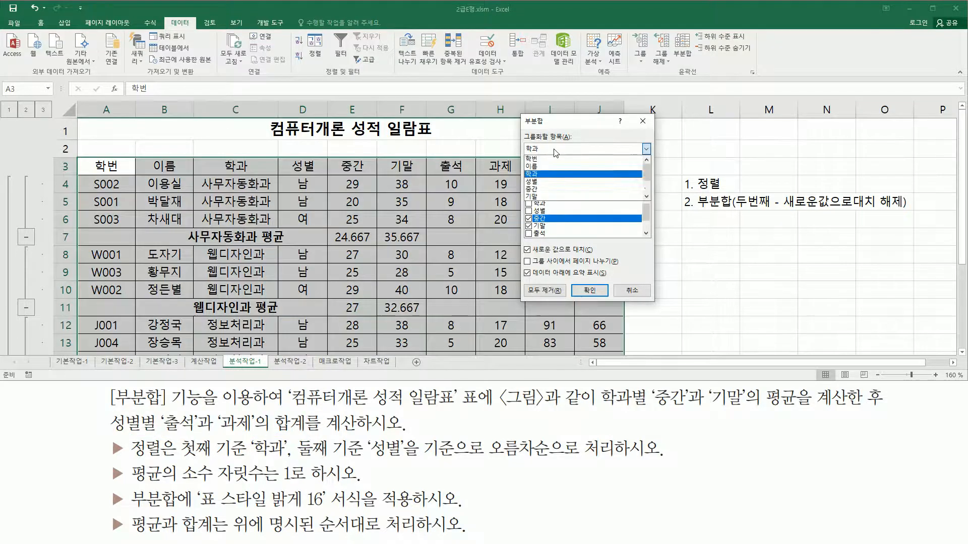
click(546, 188)
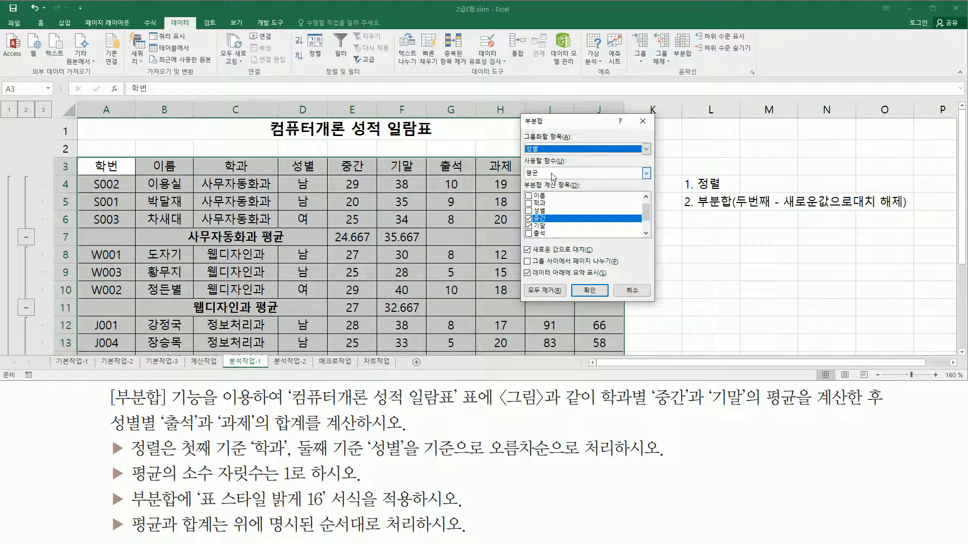
click(553, 175)
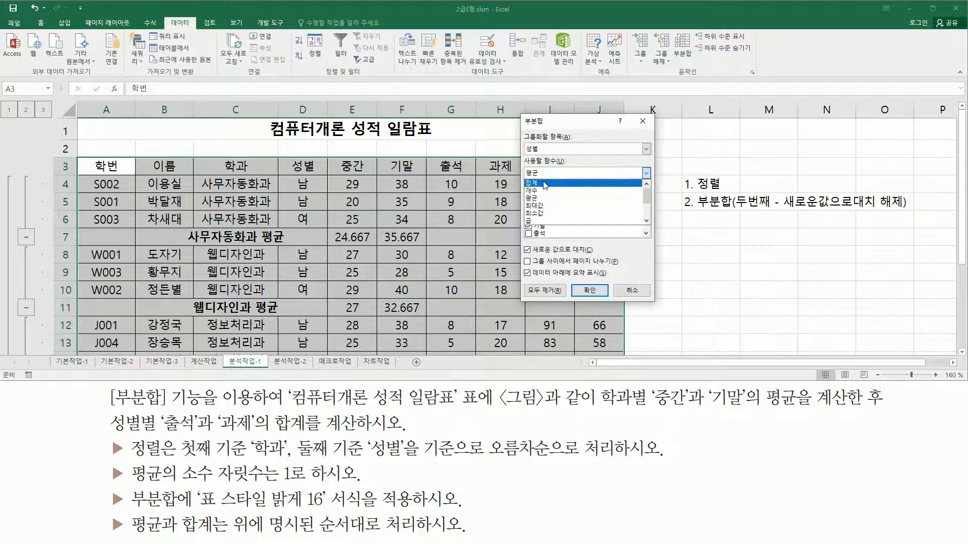
click(545, 184)
- Include only 출석 and 과제 as the subtotal items, leaving out 중간 and 기말
mouse_move(155, 410)
mouse_down()
mouse_move(247, 433)
mouse_move(304, 433)
mouse_up()
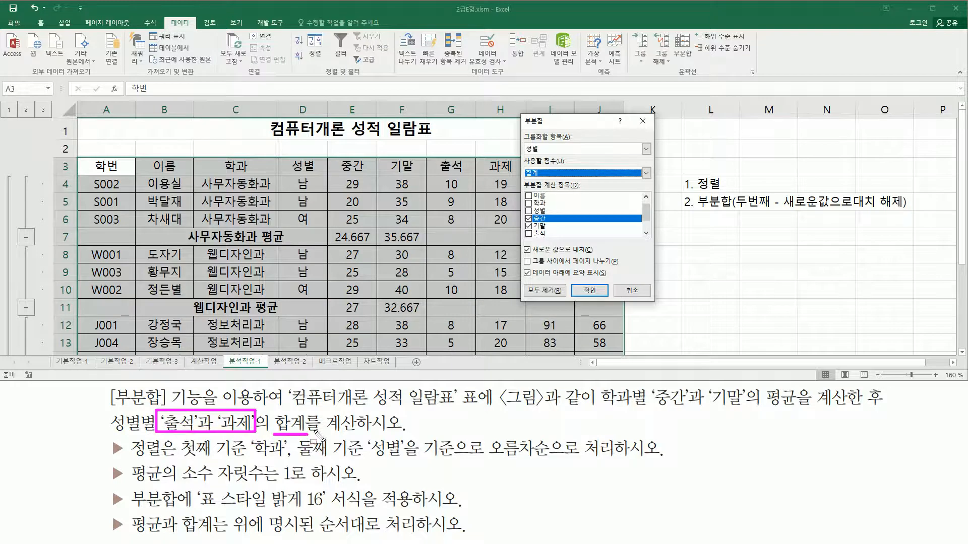
click(528, 219)
click(528, 227)
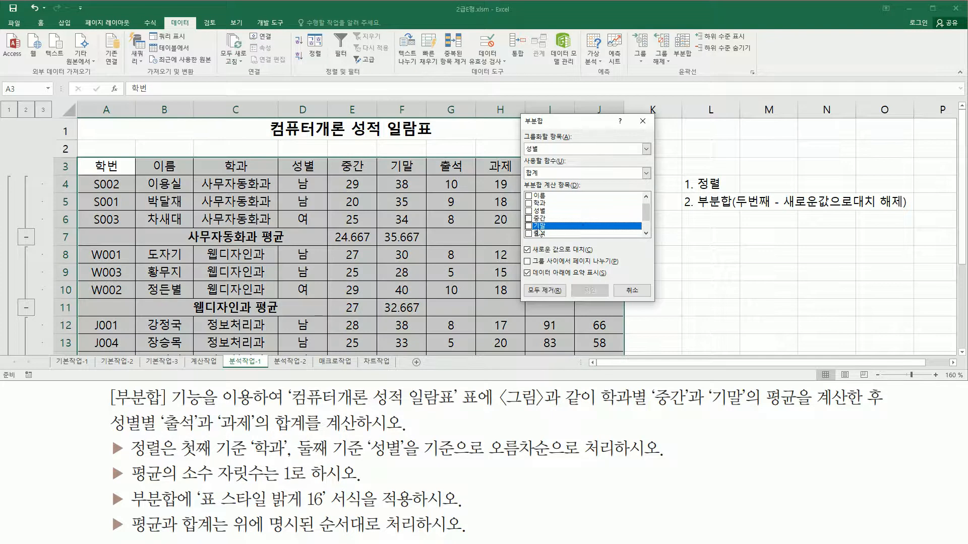
click(529, 233)
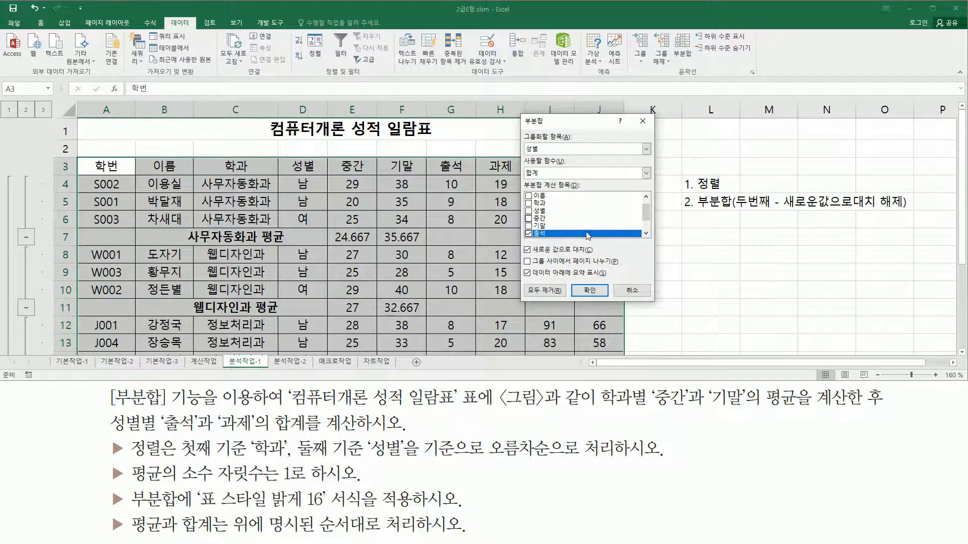
click(646, 233)
click(645, 233)
click(646, 233)
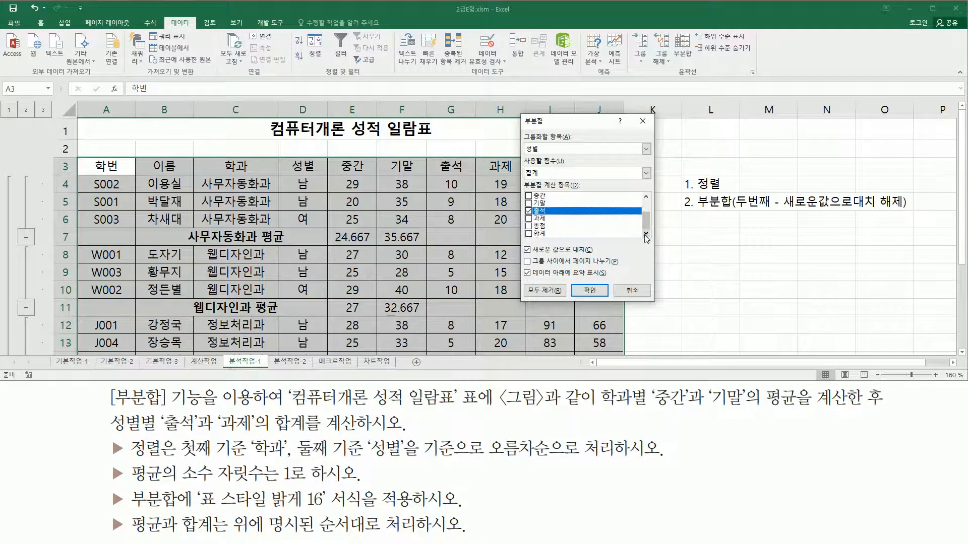
click(529, 218)
drag(647, 219, 654, 244)
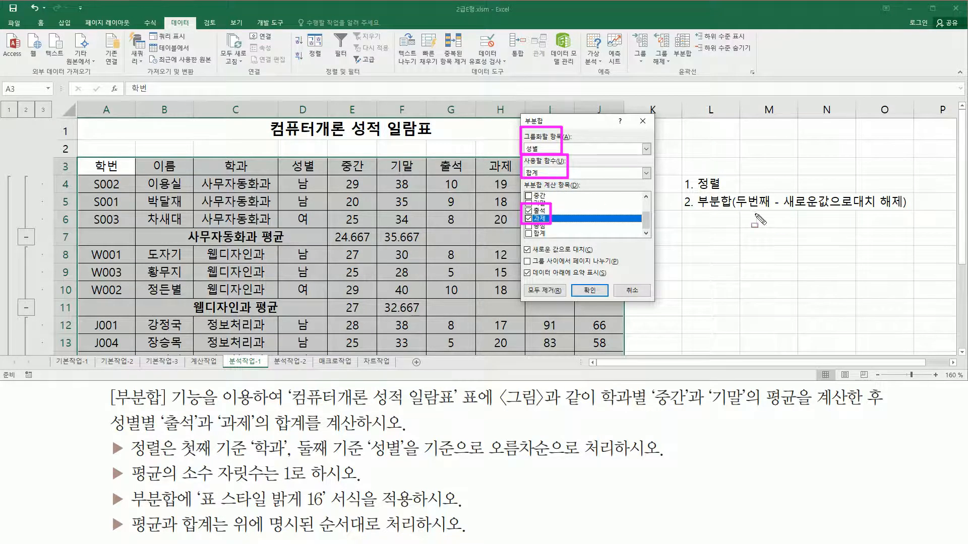
- Turn off 새로운 값으로 대치 and apply the 성별 subtotal within the 학과 groups
mouse_move(736, 208)
mouse_down()
mouse_move(907, 222)
mouse_move(879, 218)
mouse_move(905, 213)
mouse_up()
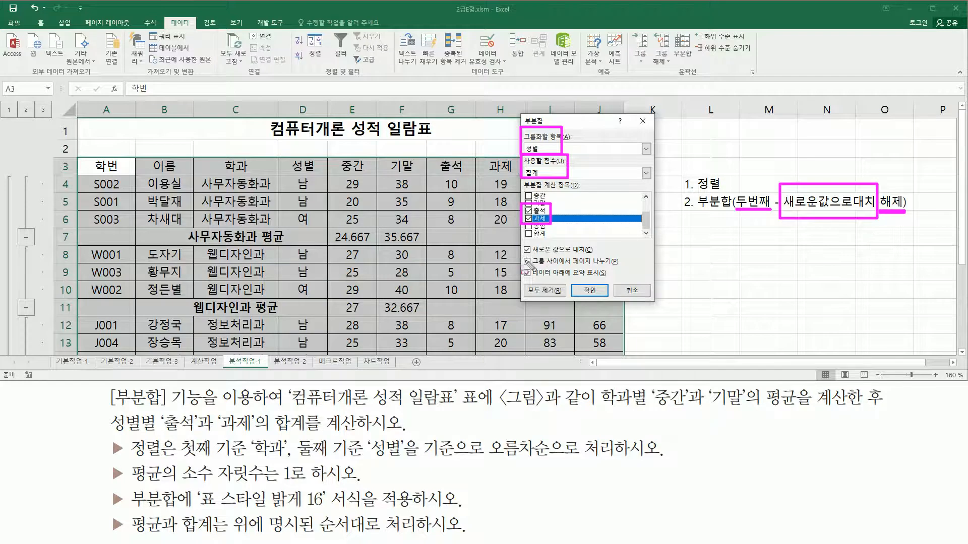
drag(523, 256, 594, 255)
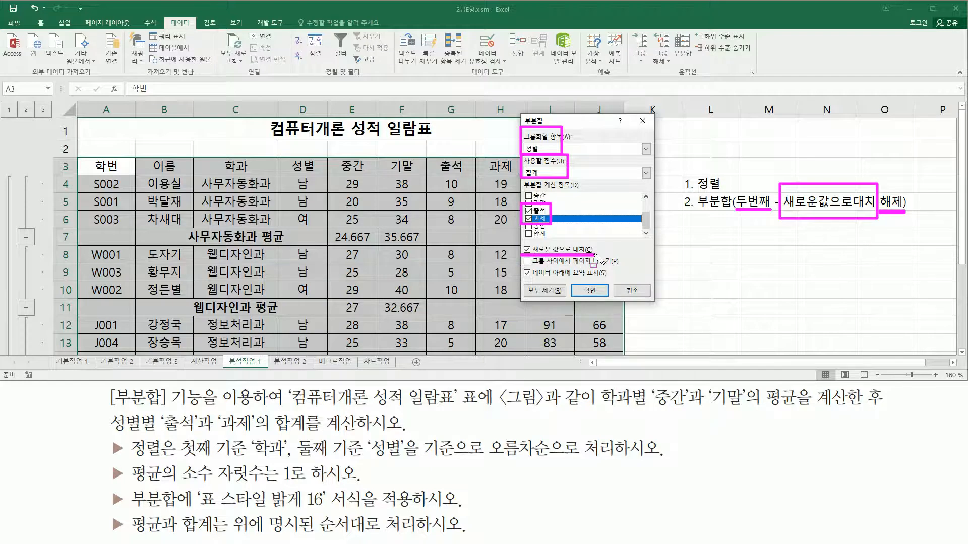
click(527, 250)
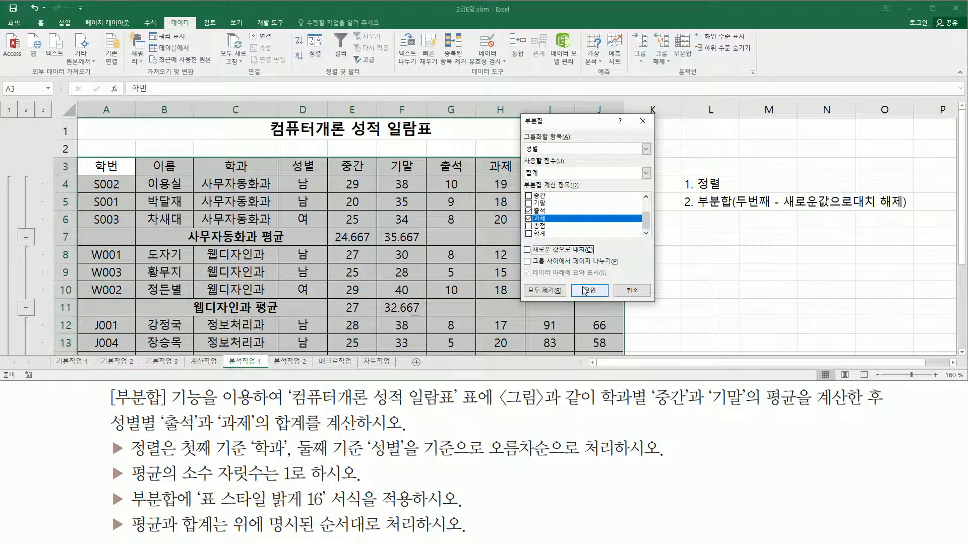
drag(576, 283, 606, 301)
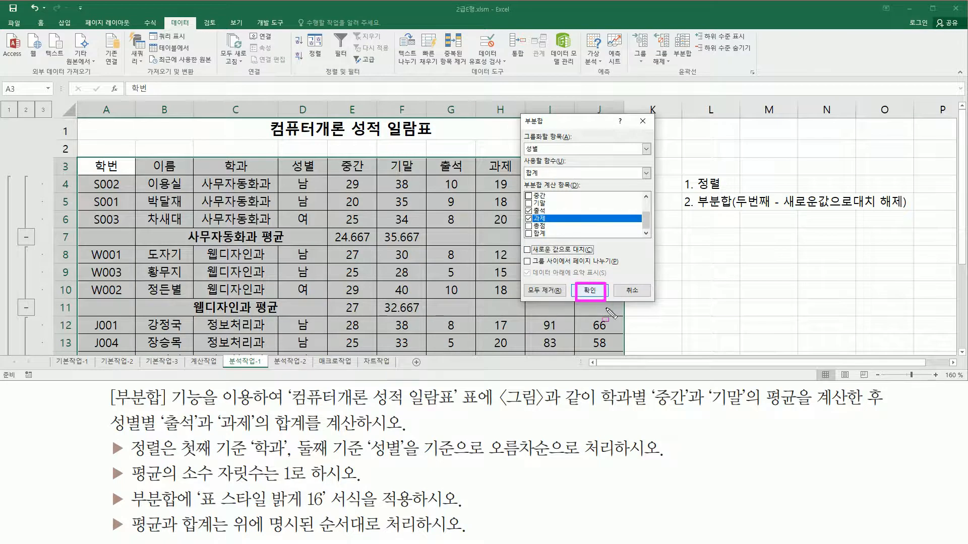
click(591, 291)
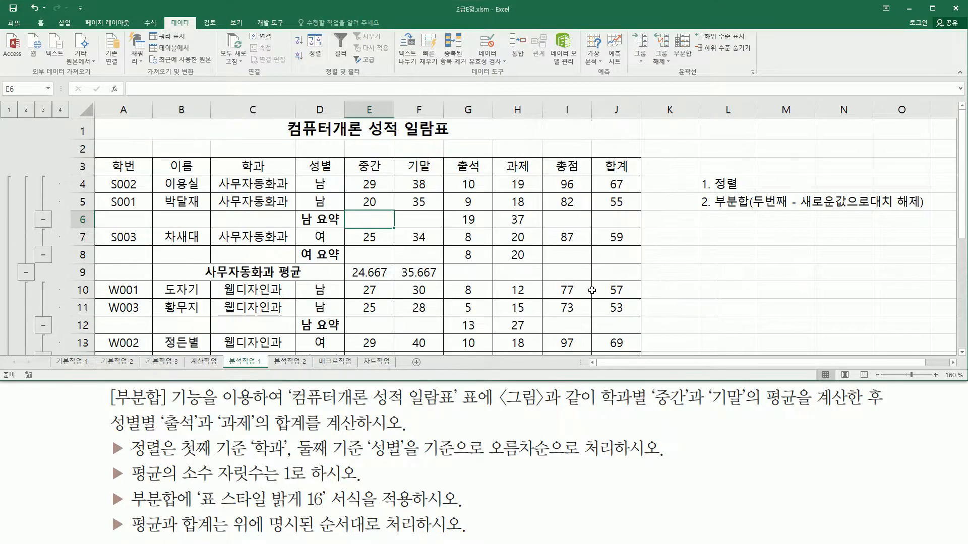
- Examine the 성별 summary rows for 출석 and 과제, and review the sorting and decimal-place instructions against the average rows
mouse_move(298, 210)
mouse_down()
mouse_move(344, 230)
mouse_move(347, 267)
mouse_up()
mouse_move(459, 211)
mouse_down()
mouse_move(482, 226)
mouse_move(534, 231)
mouse_up()
drag(459, 245, 524, 266)
mouse_move(455, 317)
mouse_down()
mouse_move(472, 334)
mouse_move(528, 319)
mouse_up()
mouse_move(301, 318)
mouse_down()
mouse_move(323, 335)
mouse_move(302, 320)
mouse_up()
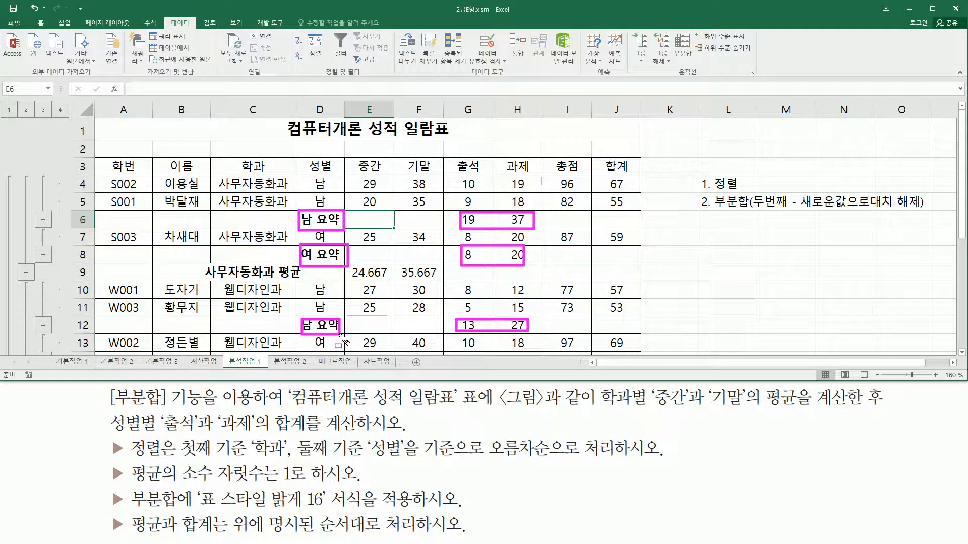
key(Escape)
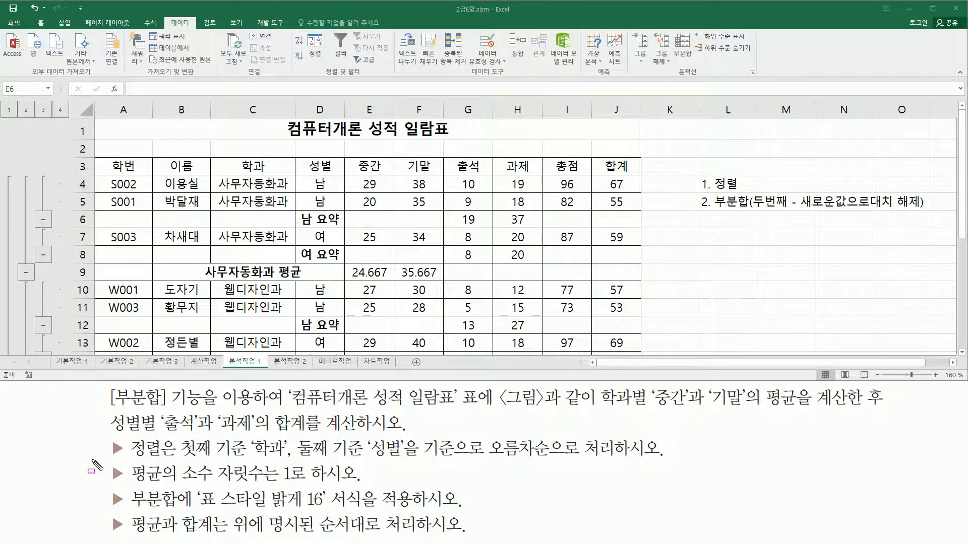
drag(92, 459, 818, 460)
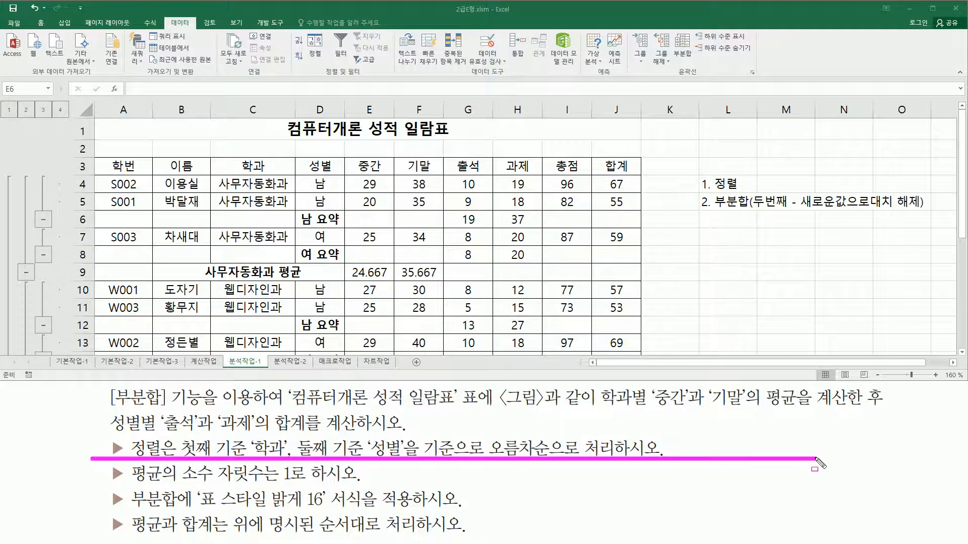
drag(130, 485, 356, 491)
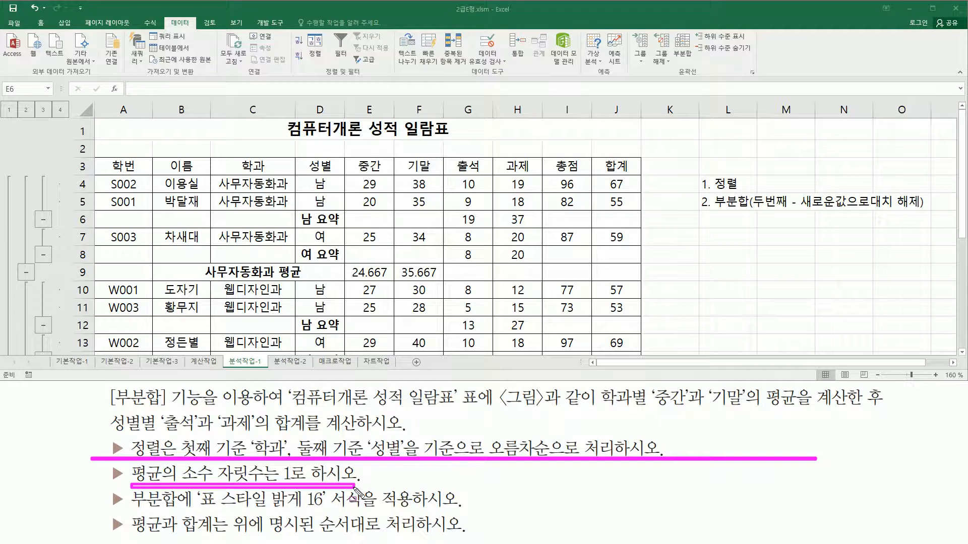
key(Escape)
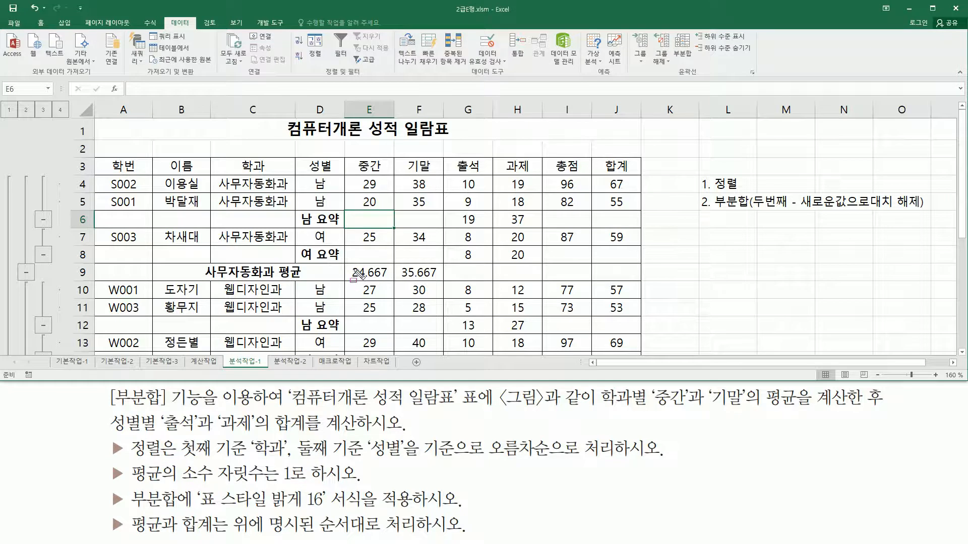
drag(348, 264, 443, 281)
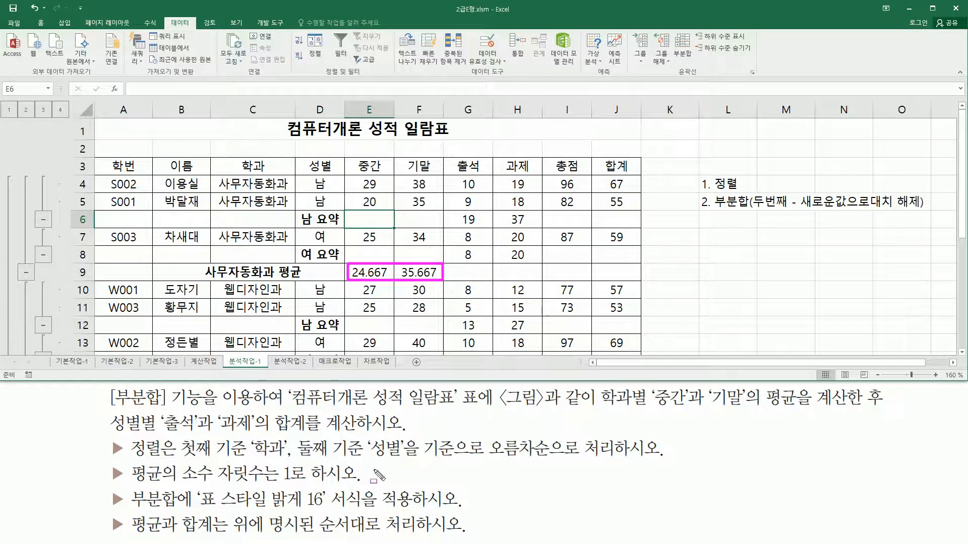
drag(179, 462, 316, 484)
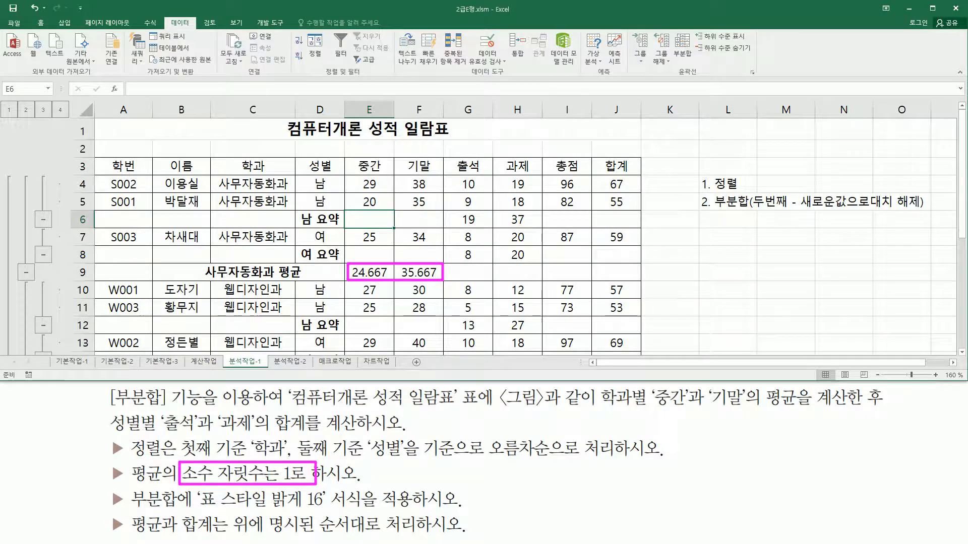
key(Escape)
- Format the 중간 and 기말 averages in the three 학과 평균 rows and the 전체 평균 row to one decimal place
drag(365, 273, 418, 273)
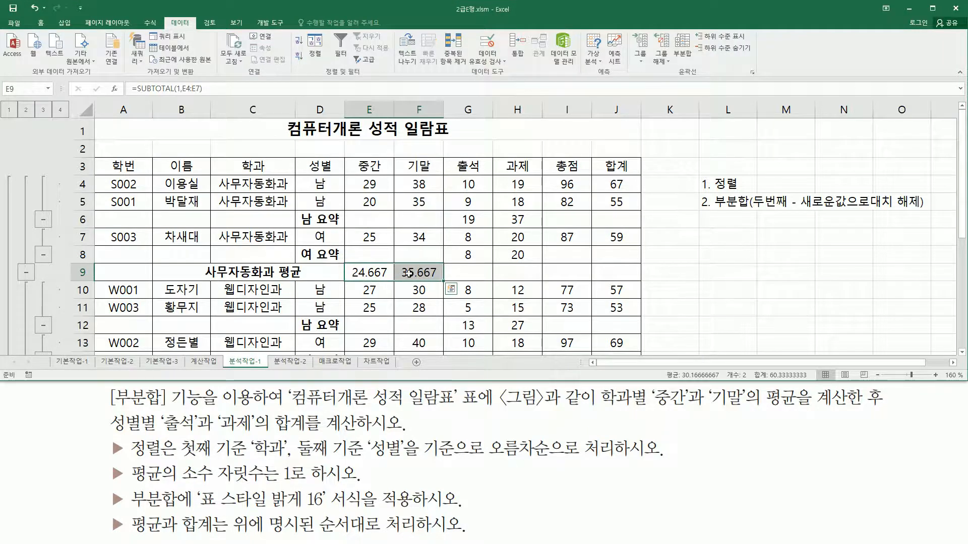
scroll(392, 223, down, 3)
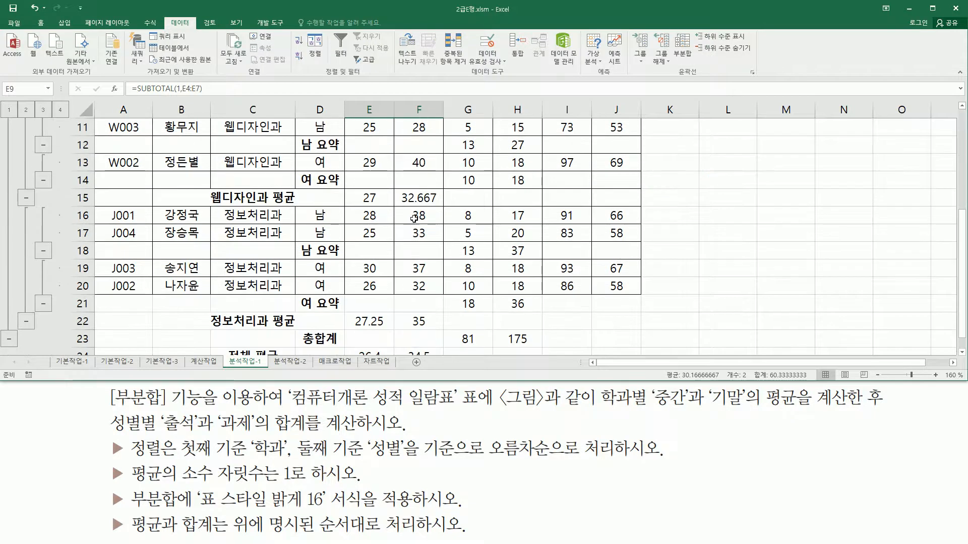
drag(366, 197, 418, 198)
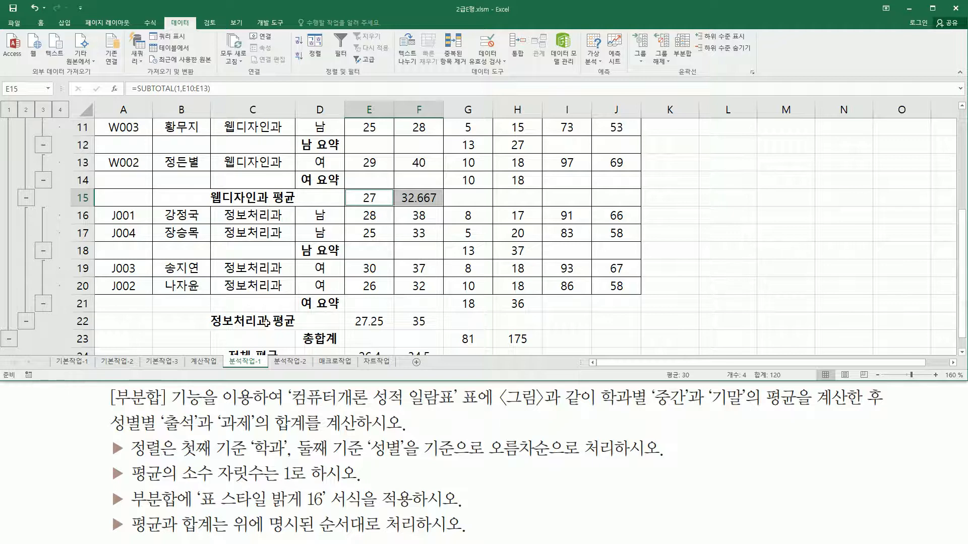
drag(349, 323, 419, 323)
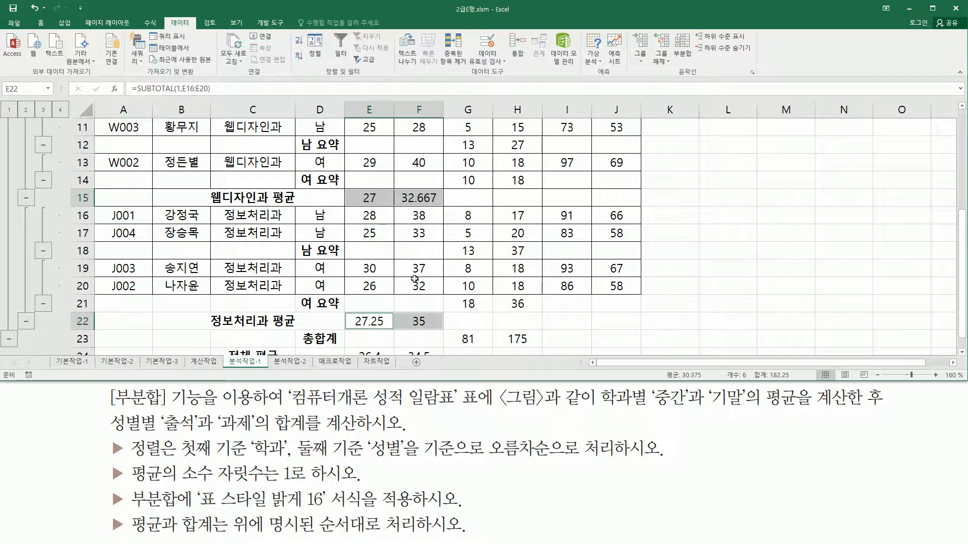
scroll(395, 256, down, 3)
ctrl+drag(373, 184, 417, 184)
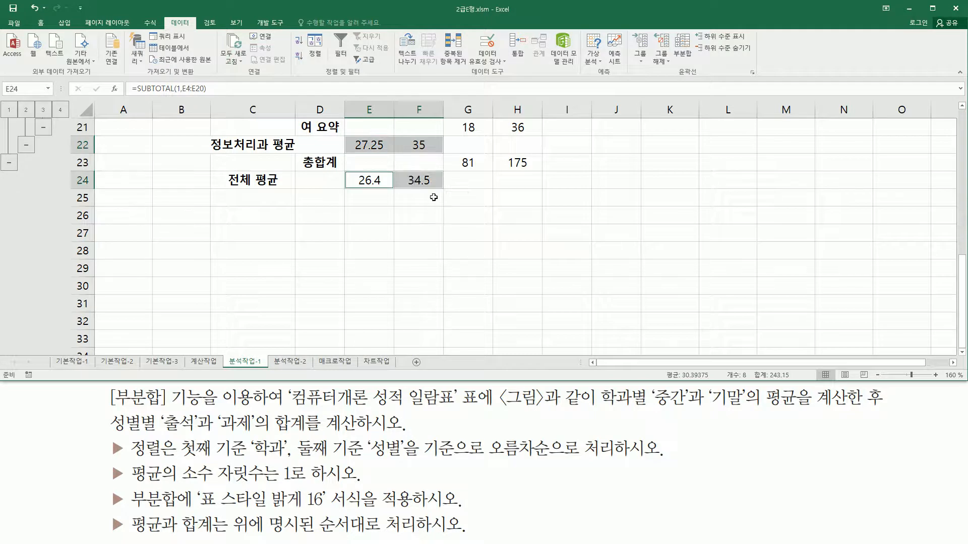
scroll(509, 222, up, 3)
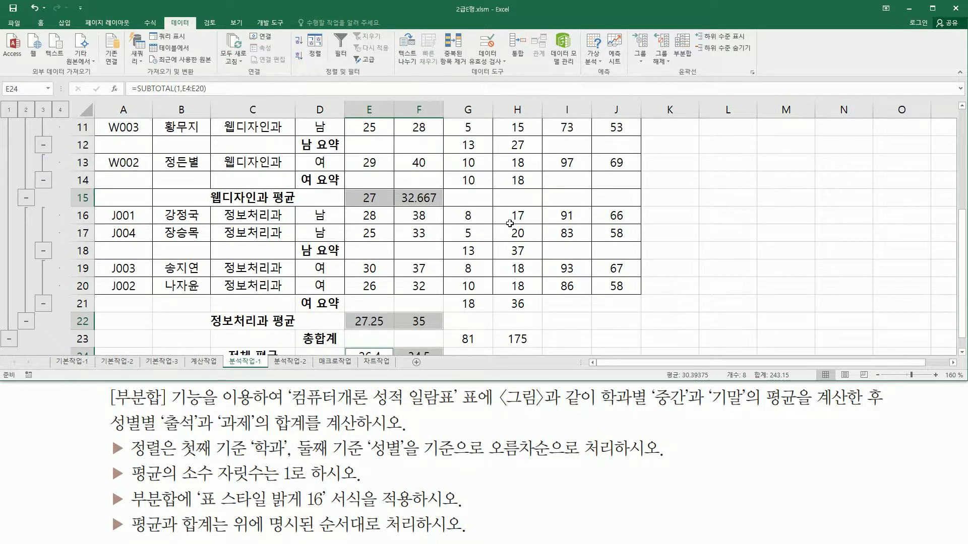
scroll(510, 223, up, 3)
scroll(510, 223, down, 6)
scroll(510, 223, up, 6)
click(48, 24)
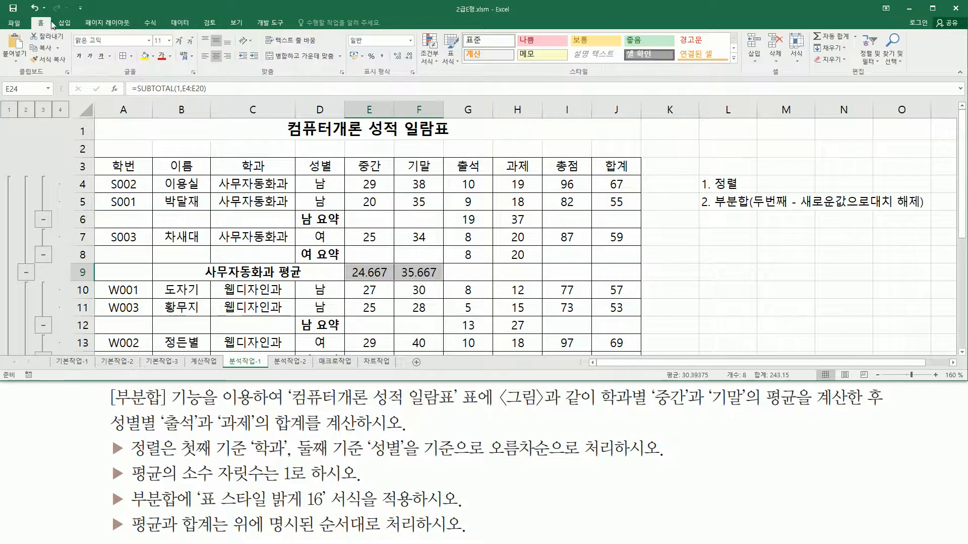
drag(352, 81, 411, 81)
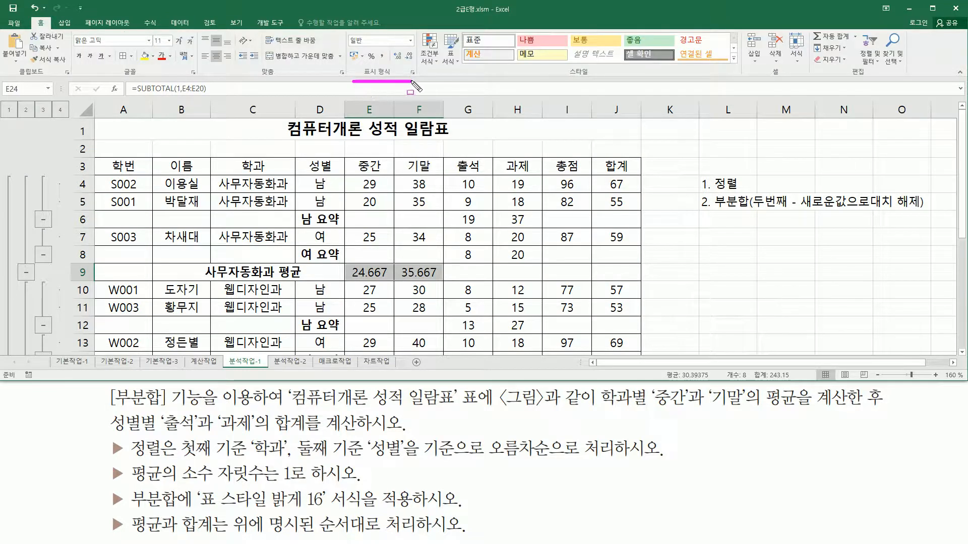
drag(387, 46, 415, 63)
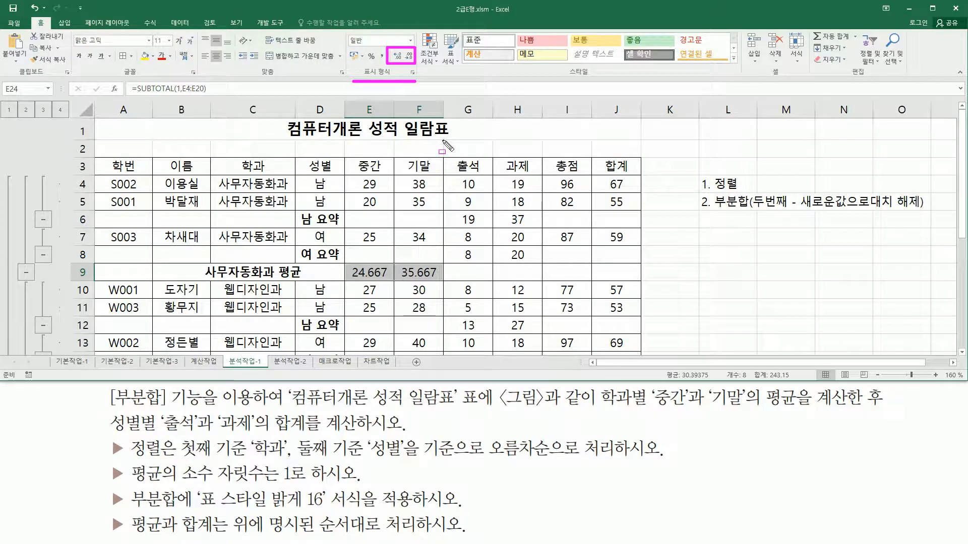
key(Escape)
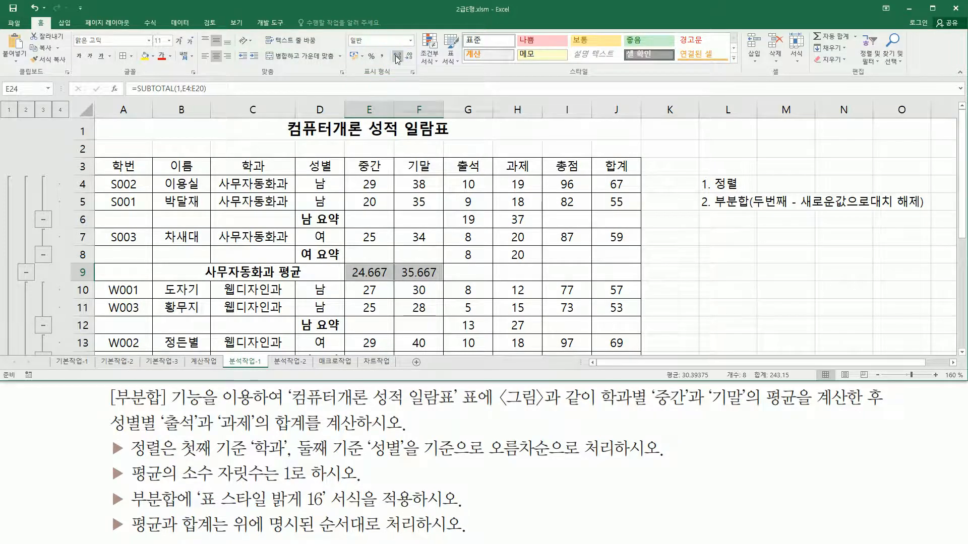
click(397, 57)
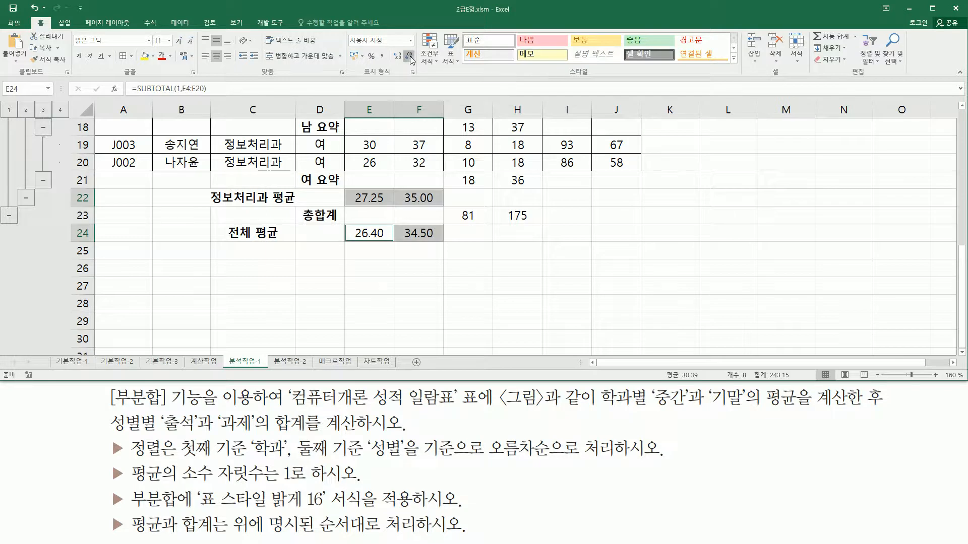
click(410, 58)
scroll(452, 206, up, 3)
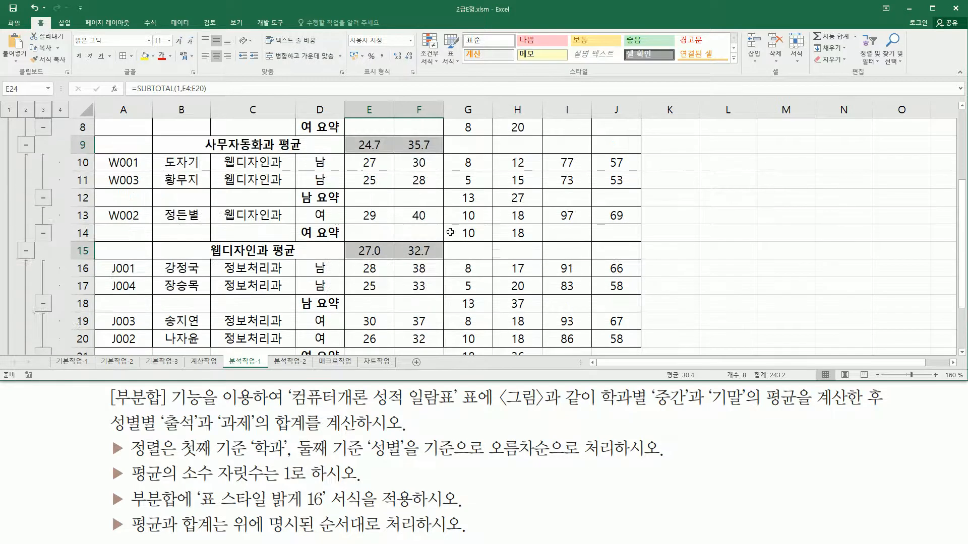
- Review the 중간 and 기말 average rows and the instruction on the subtotal table's style
scroll(450, 236, up, 3)
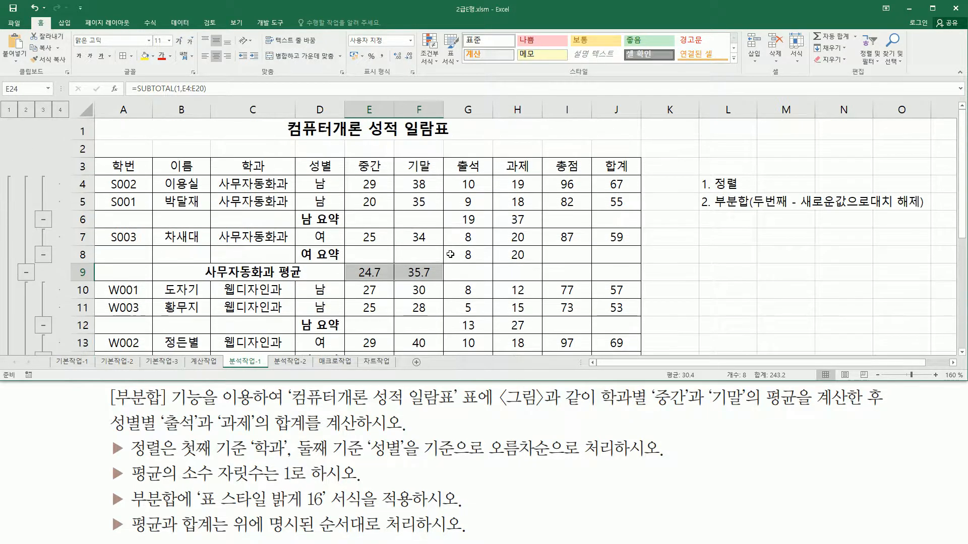
scroll(450, 254, down, 3)
scroll(450, 254, down, 3)
scroll(446, 253, up, 3)
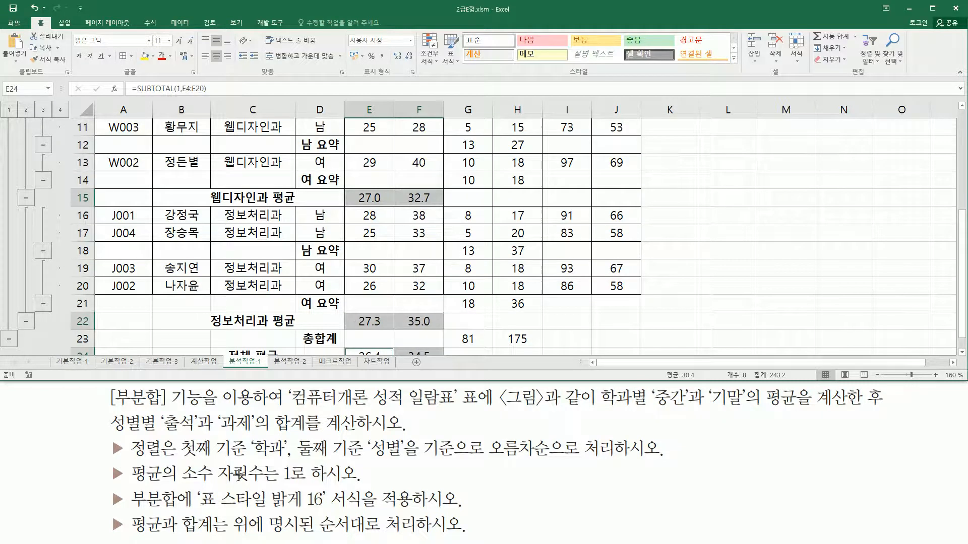
mouse_move(125, 486)
mouse_down()
mouse_move(182, 513)
mouse_move(330, 510)
mouse_up()
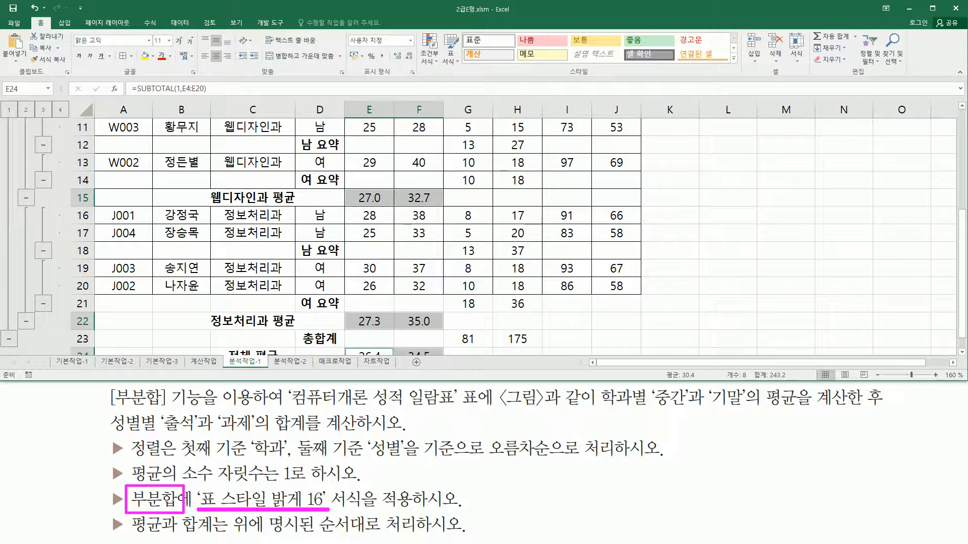
key(Escape)
- Choose 표 스타일 밝게 16 as the table format for the subtotaled score data
click(468, 201)
drag(202, 508, 330, 509)
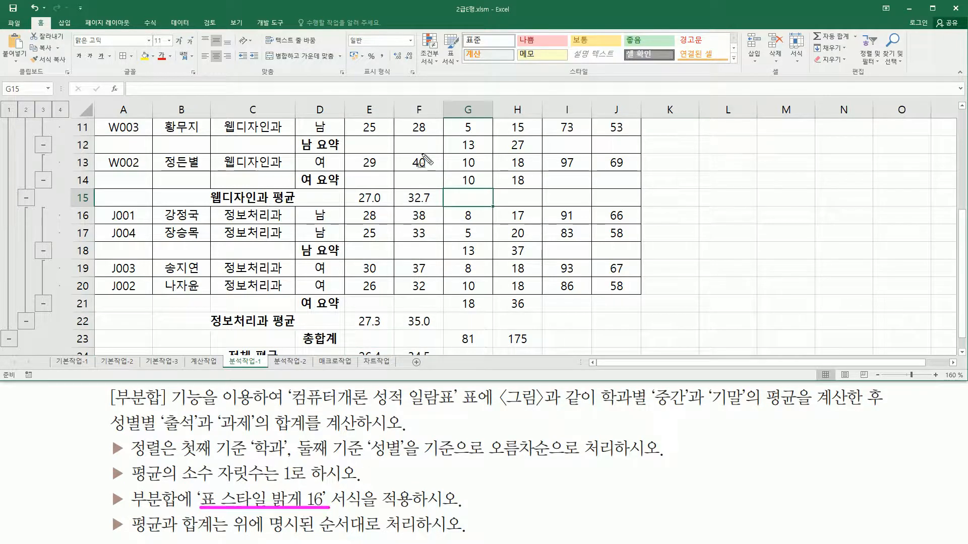
drag(31, 17, 48, 30)
drag(562, 75, 596, 75)
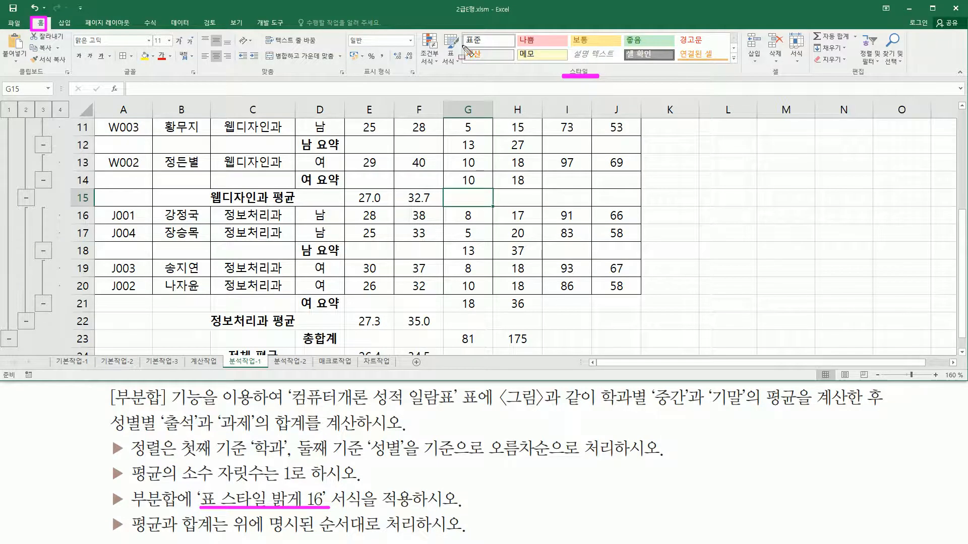
drag(442, 34, 461, 70)
key(Escape)
click(449, 60)
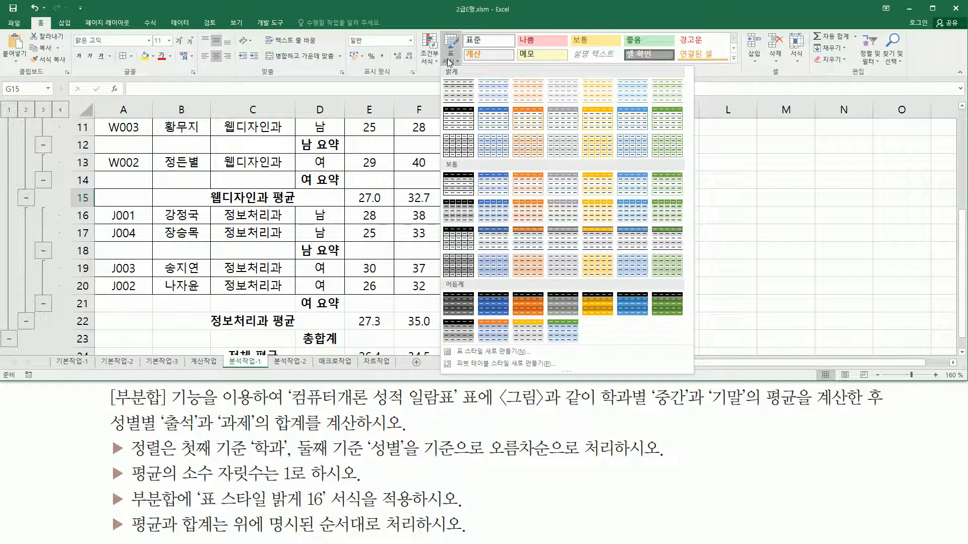
click(491, 151)
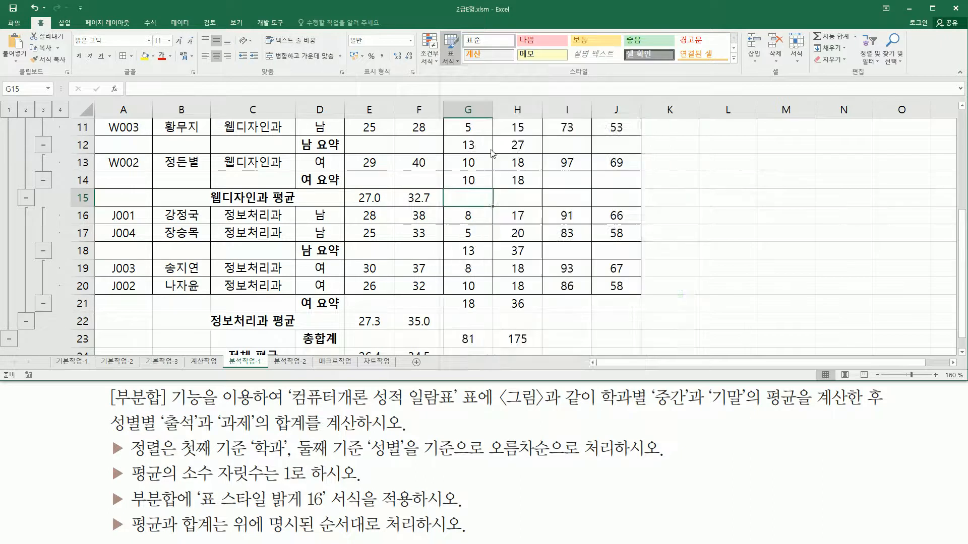
drag(553, 173, 687, 186)
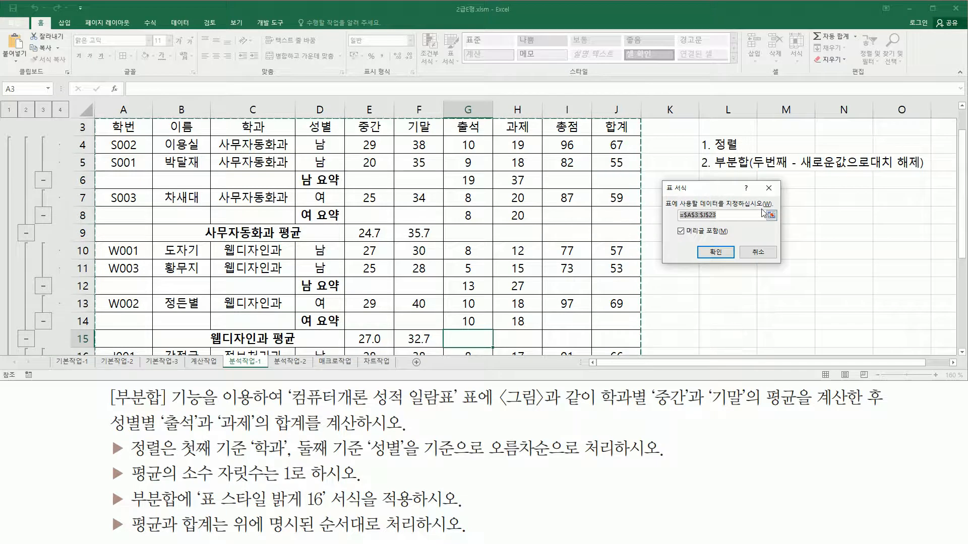
- Set the table's data range to $A$3:$J$24 so it includes the 전체 평균 row
scroll(508, 207, up, 1)
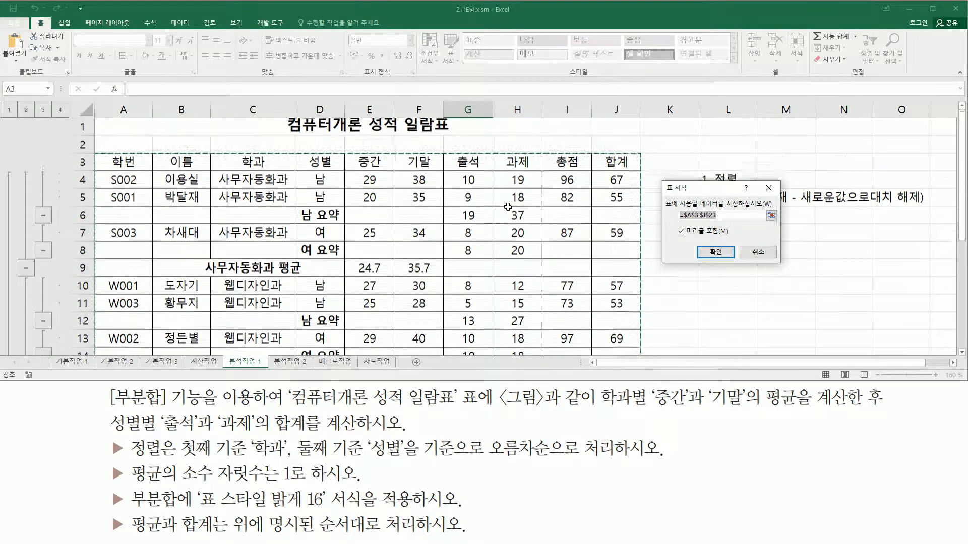
scroll(305, 217, down, 7)
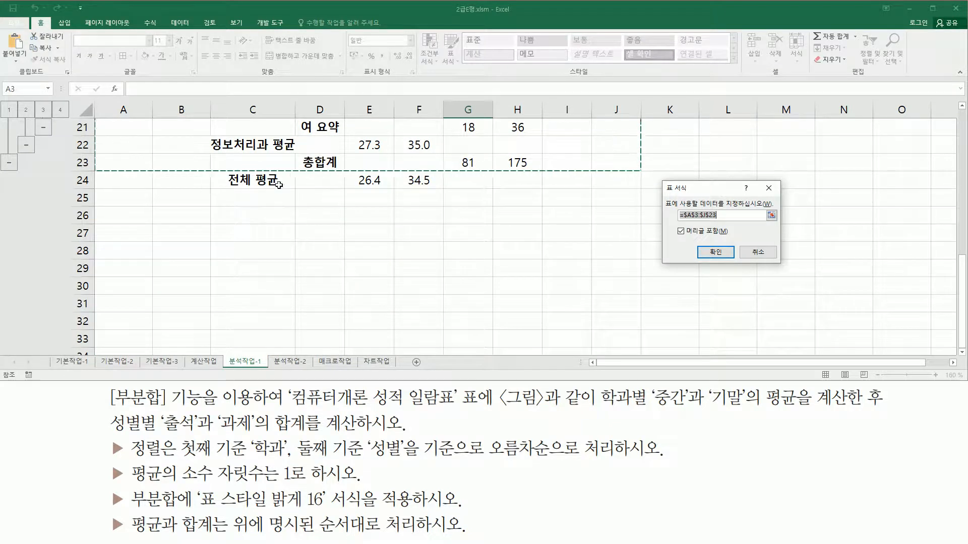
click(690, 215)
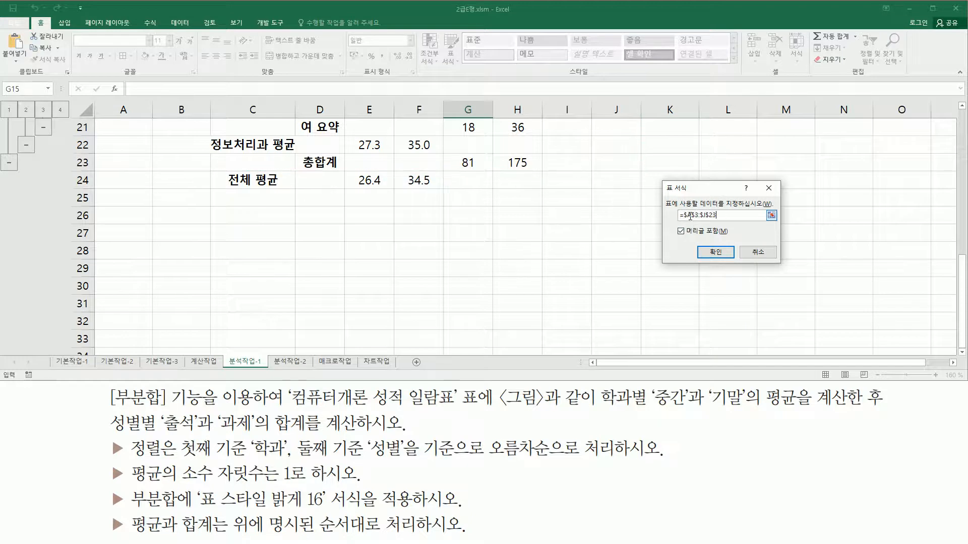
drag(727, 215, 668, 214)
scroll(403, 232, up, 7)
drag(132, 169, 617, 304)
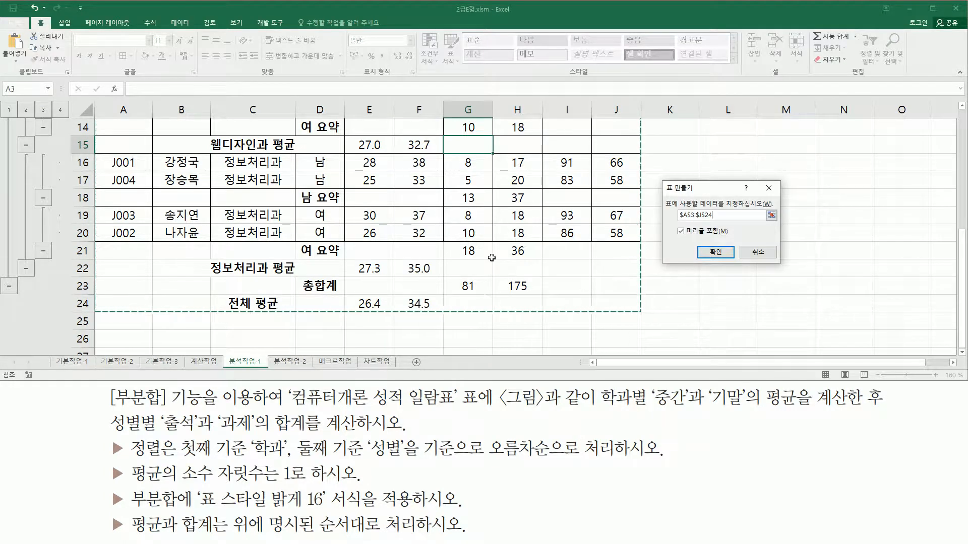
- Keep 머리글 포함 on for the row 3 headings and create the table
scroll(285, 201, up, 5)
mouse_move(106, 160)
mouse_down()
mouse_move(280, 184)
mouse_move(639, 182)
mouse_up()
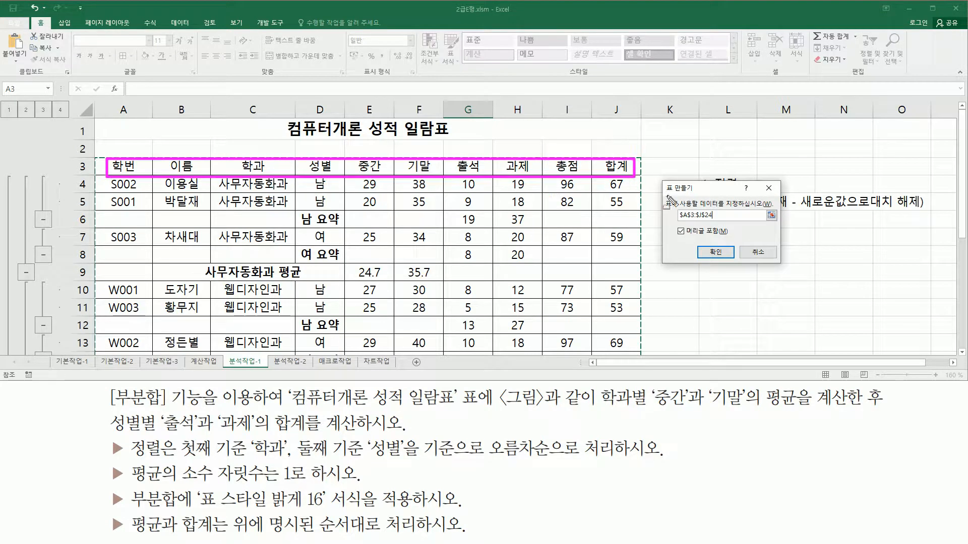
drag(678, 226, 733, 238)
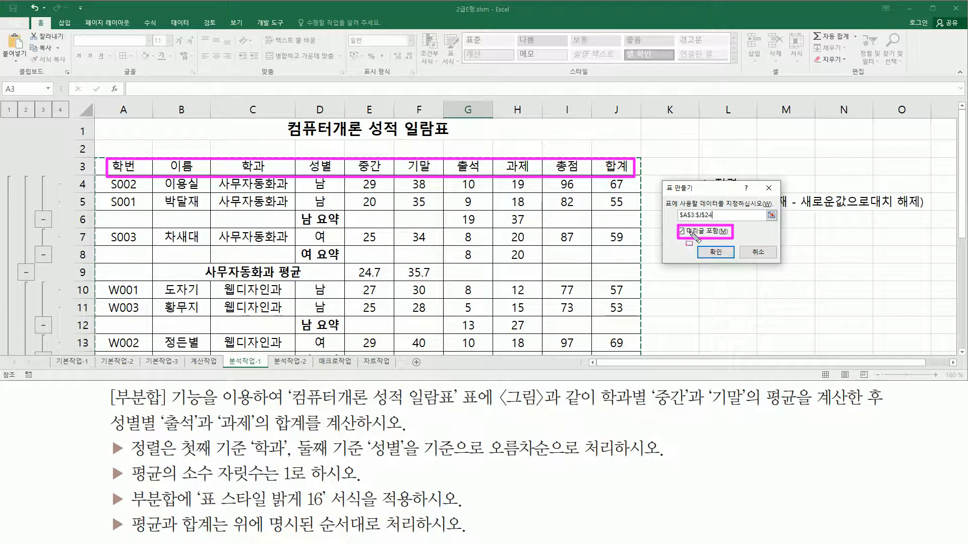
key(Escape)
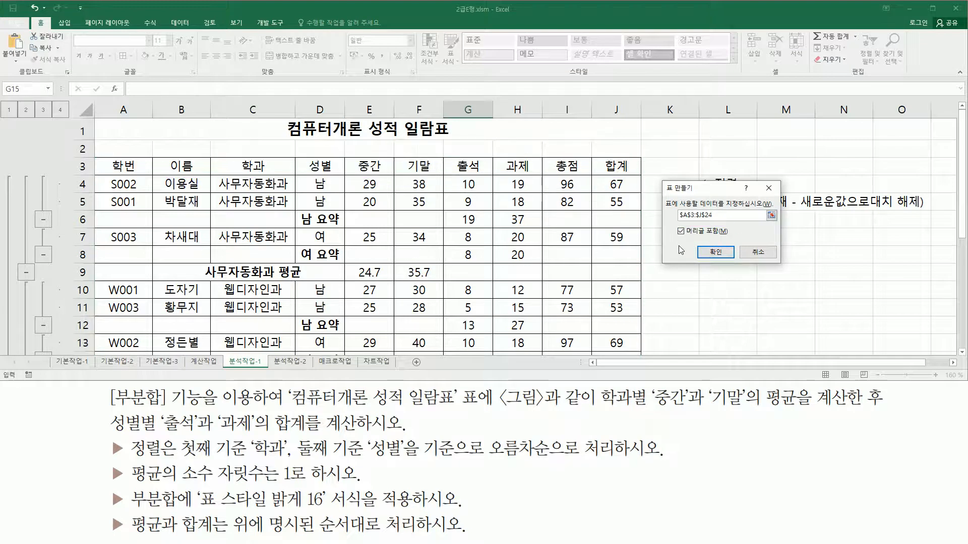
click(715, 251)
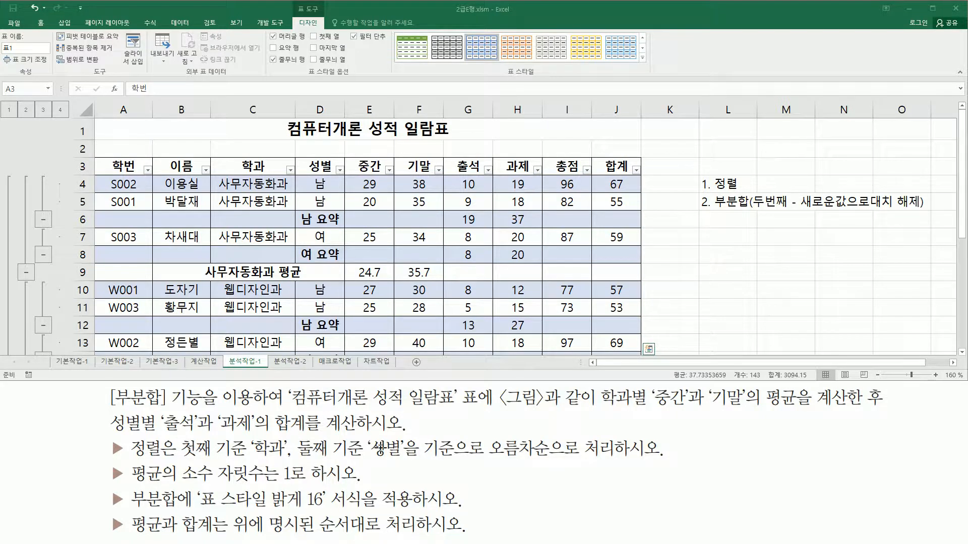
- Auto-fit column C to the width of its 학과 평균 labels in the styled table
double_click(479, 12)
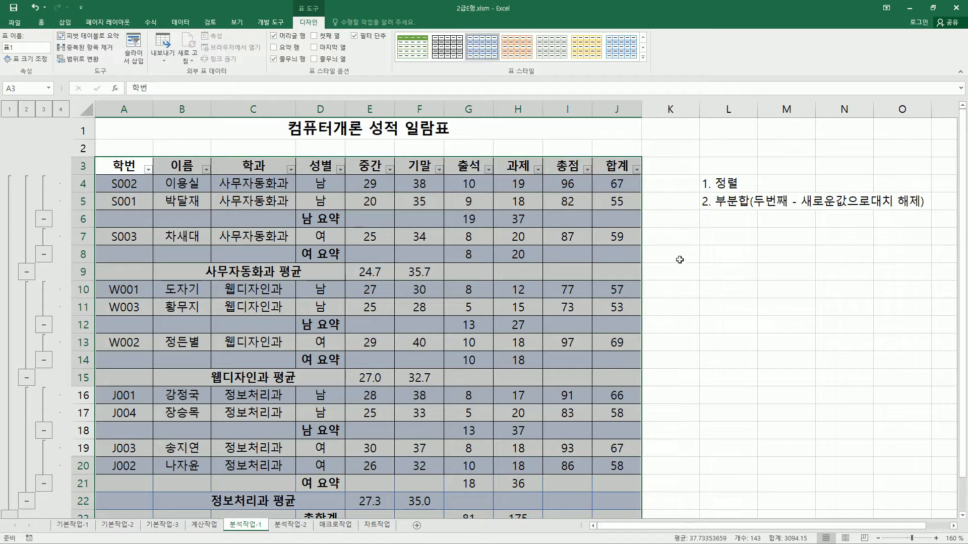
click(711, 272)
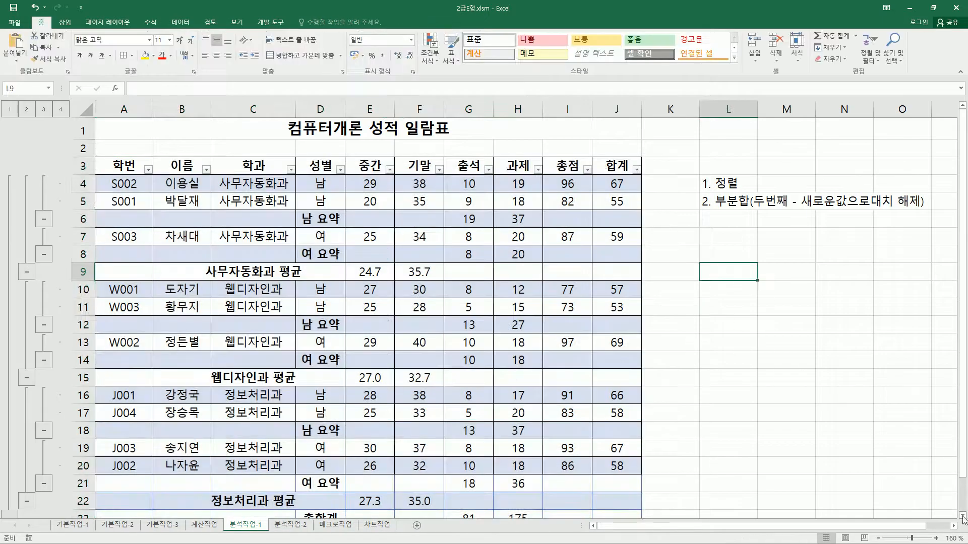
click(962, 516)
click(962, 515)
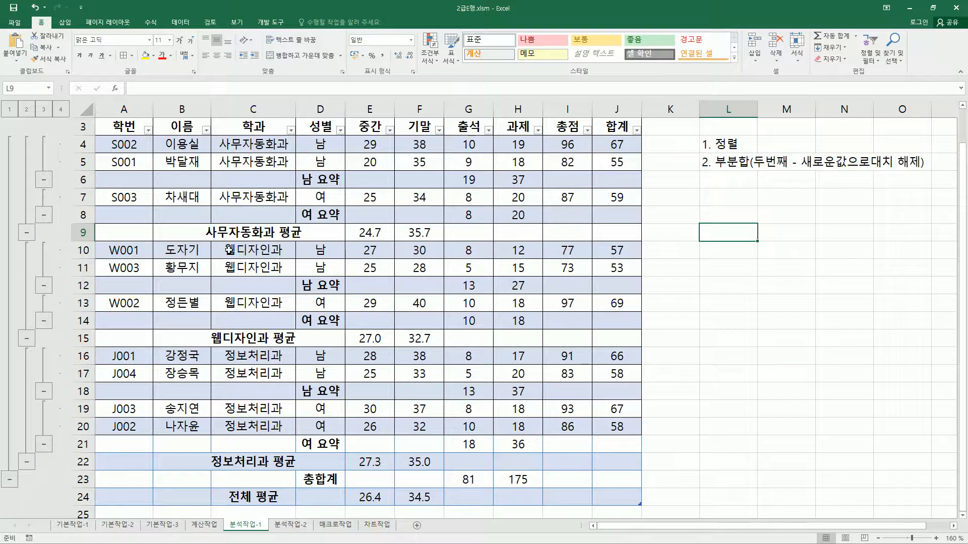
mouse_move(208, 225)
mouse_down()
mouse_move(322, 258)
mouse_move(306, 245)
mouse_up()
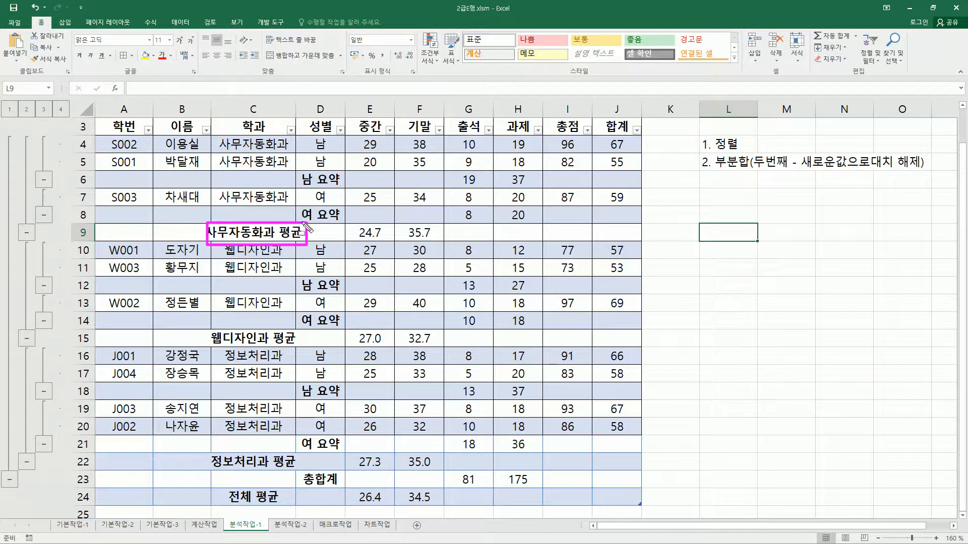
drag(291, 95, 303, 121)
key(Escape)
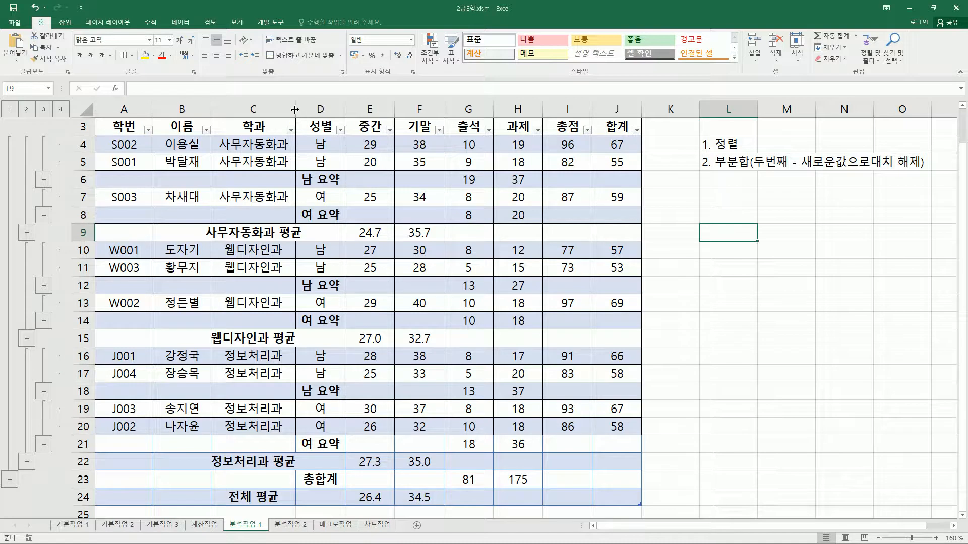
double_click(295, 109)
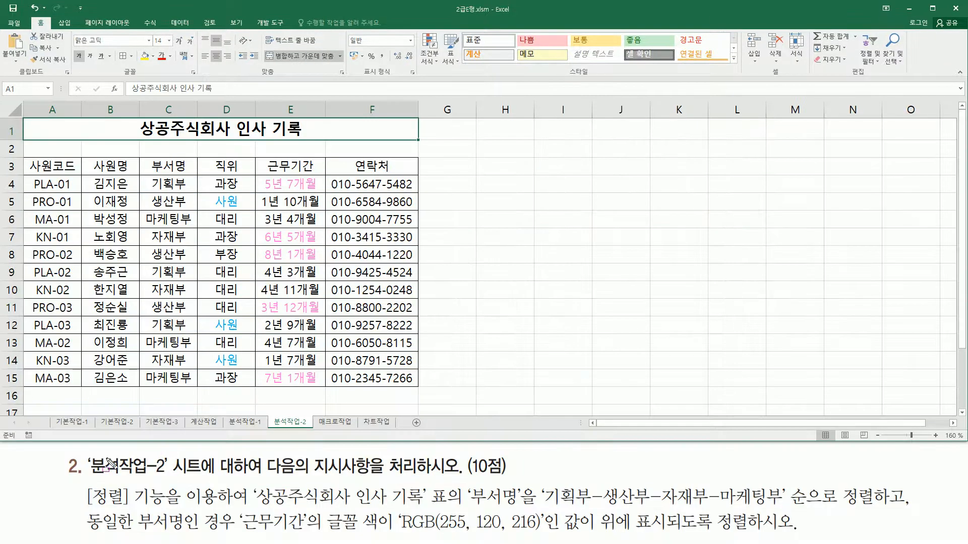
- Read 분석작업-2's sort instructions for the 상공주식회사 인사 기록 table, covering the 부서명 order and the 근무기간 font colour
drag(91, 481, 165, 479)
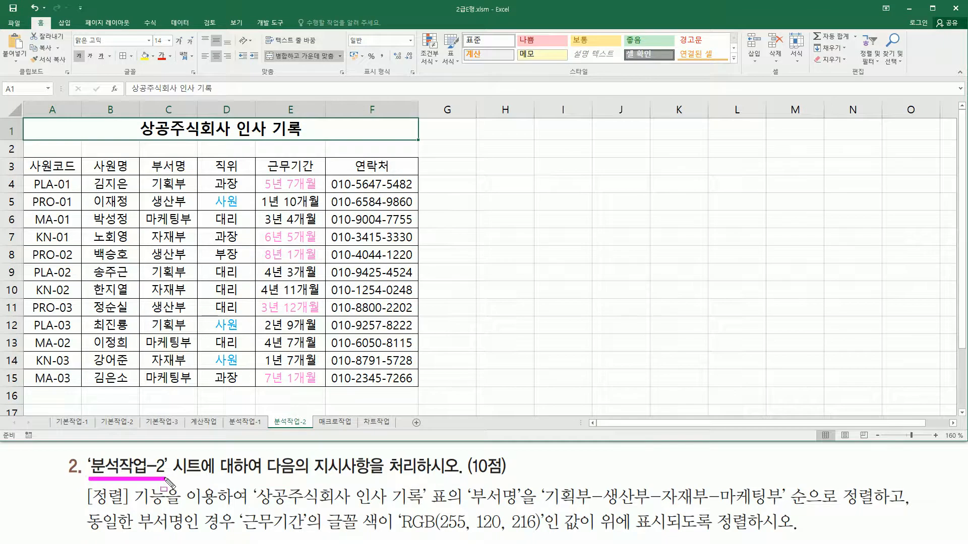
drag(301, 477, 420, 479)
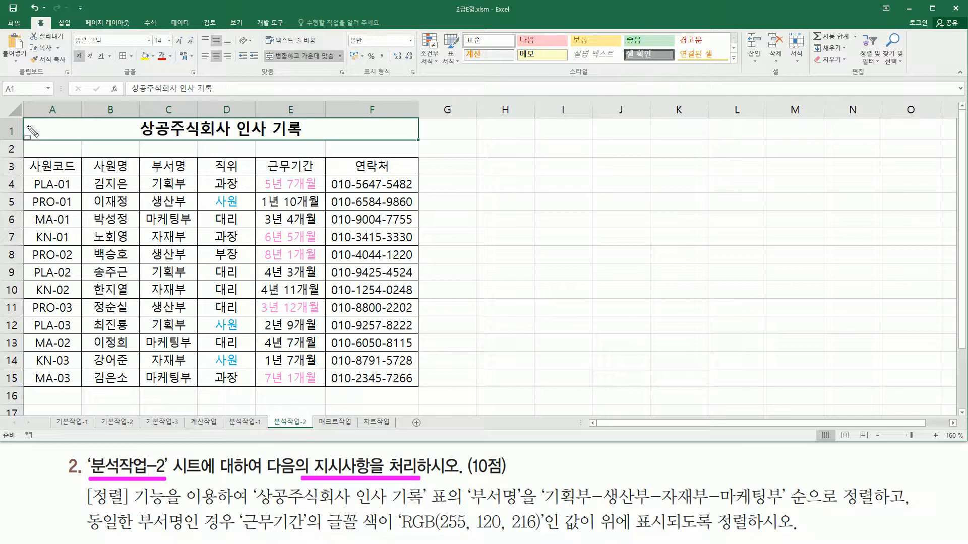
mouse_move(23, 119)
mouse_down()
mouse_move(67, 214)
mouse_move(407, 376)
mouse_move(424, 393)
mouse_up()
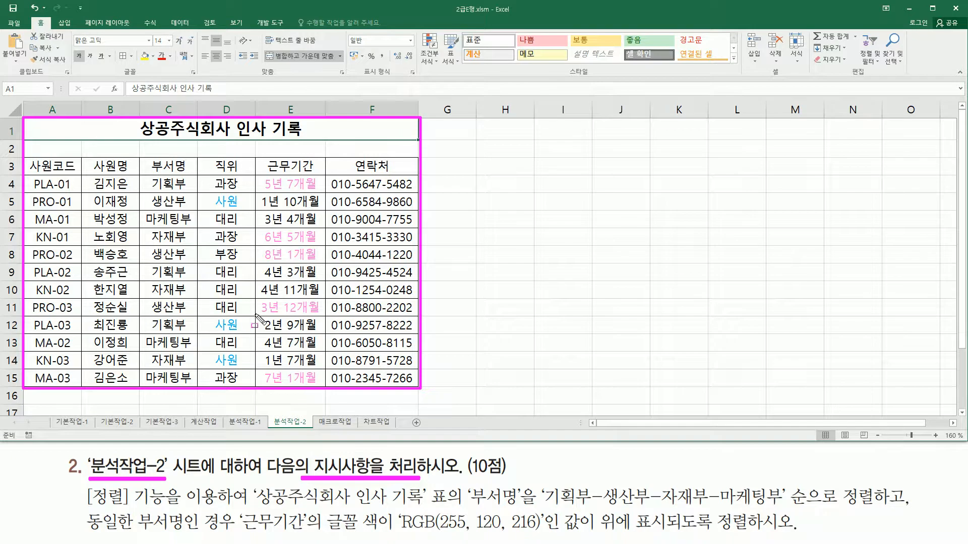
key(Escape)
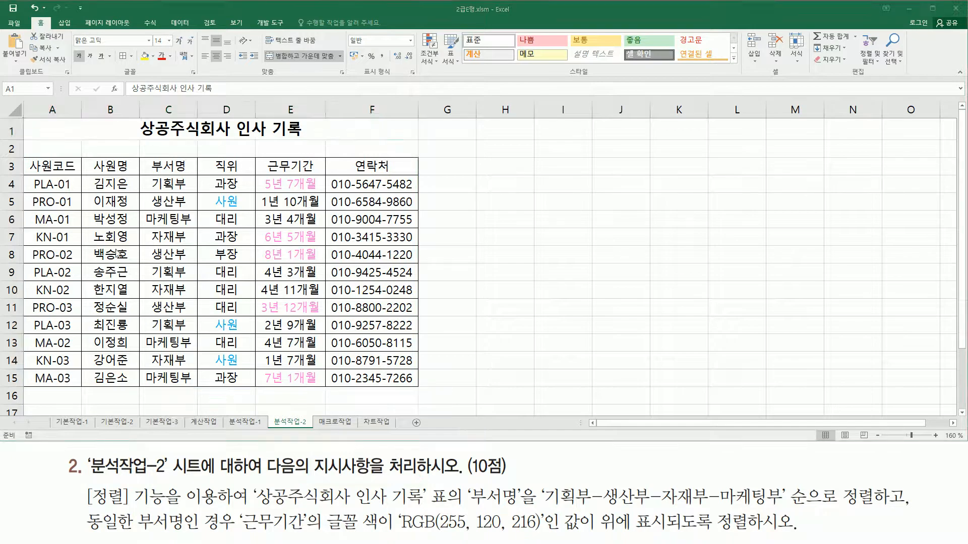
drag(83, 483, 163, 508)
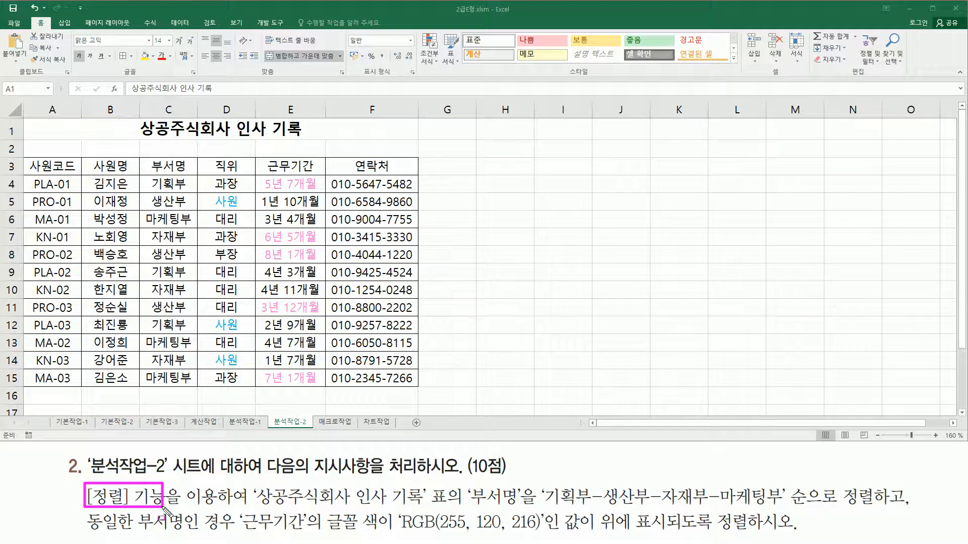
mouse_move(254, 508)
mouse_down()
mouse_move(472, 499)
mouse_move(886, 513)
mouse_up()
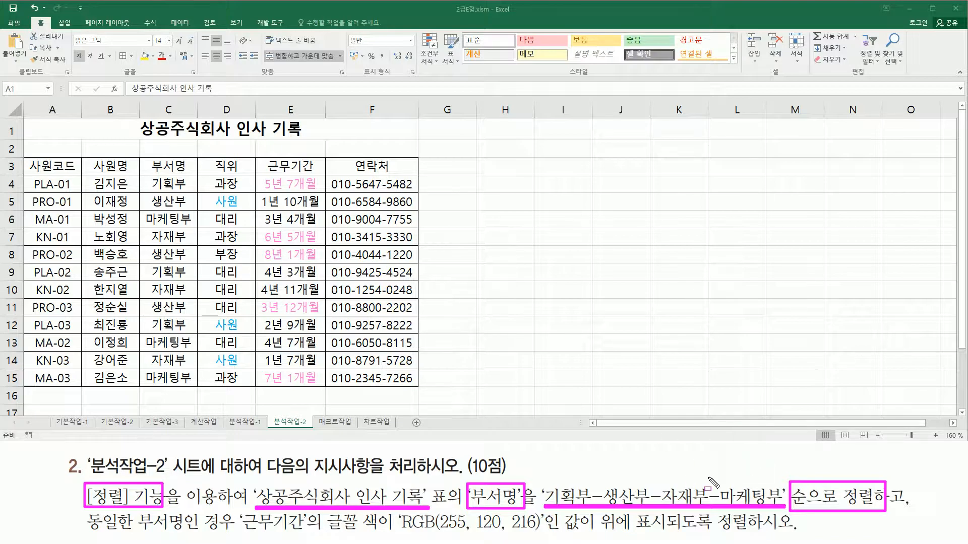
drag(91, 532, 305, 532)
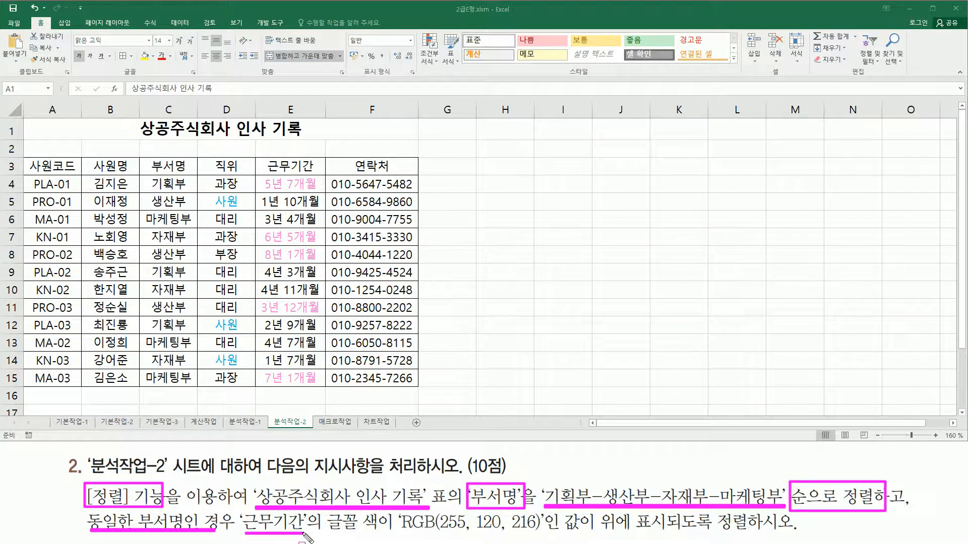
mouse_move(261, 166)
mouse_down()
mouse_move(262, 157)
mouse_move(327, 172)
mouse_up()
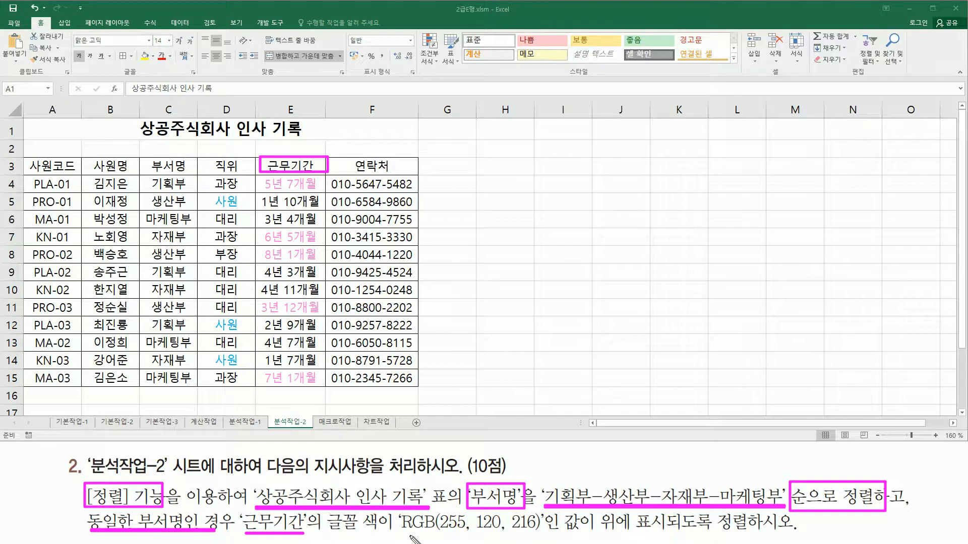
drag(404, 537, 539, 536)
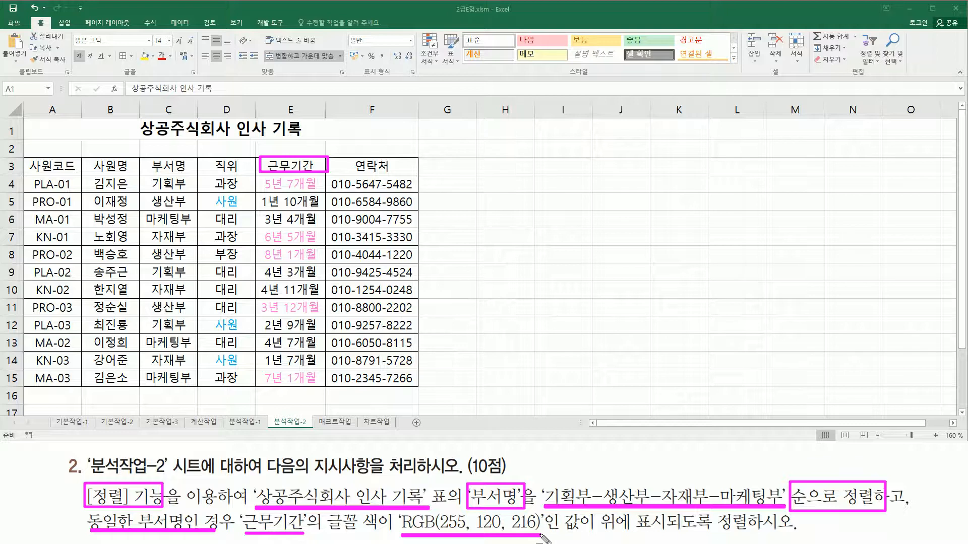
mouse_move(599, 511)
mouse_down()
mouse_move(615, 526)
mouse_move(667, 534)
mouse_up()
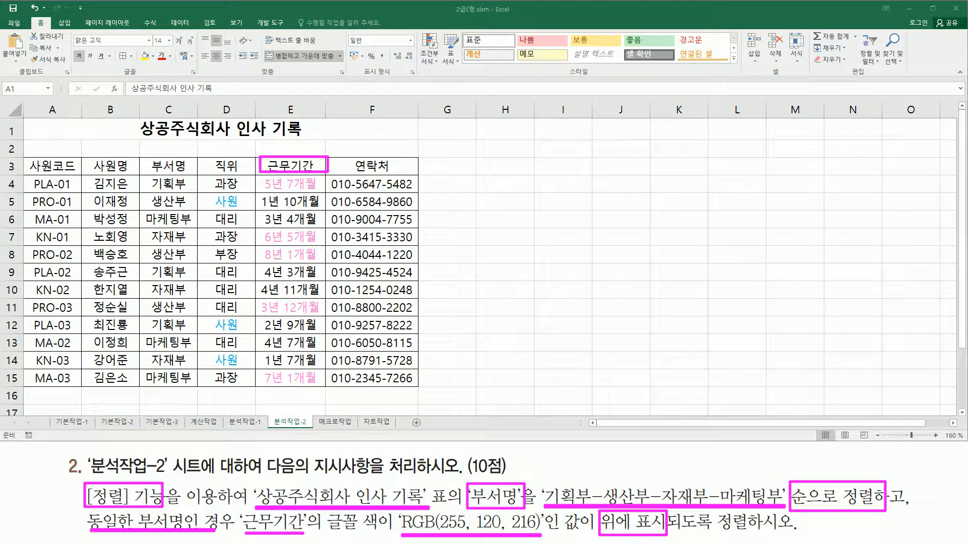
key(Escape)
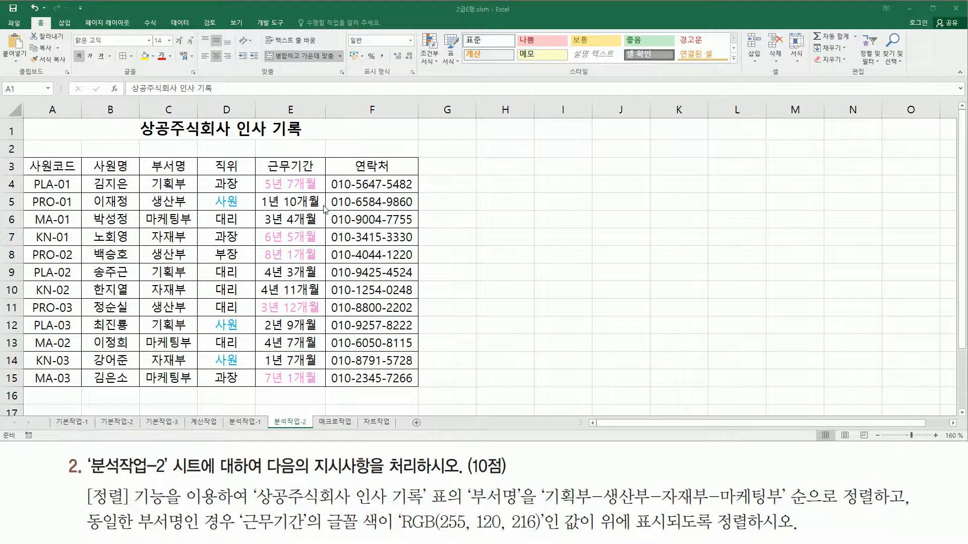
- Open the Sort settings for the 상공주식회사 인사 기록 table from cell C6 in its 부서명 column
click(203, 200)
click(172, 255)
click(99, 220)
click(135, 295)
click(216, 290)
click(223, 254)
click(191, 226)
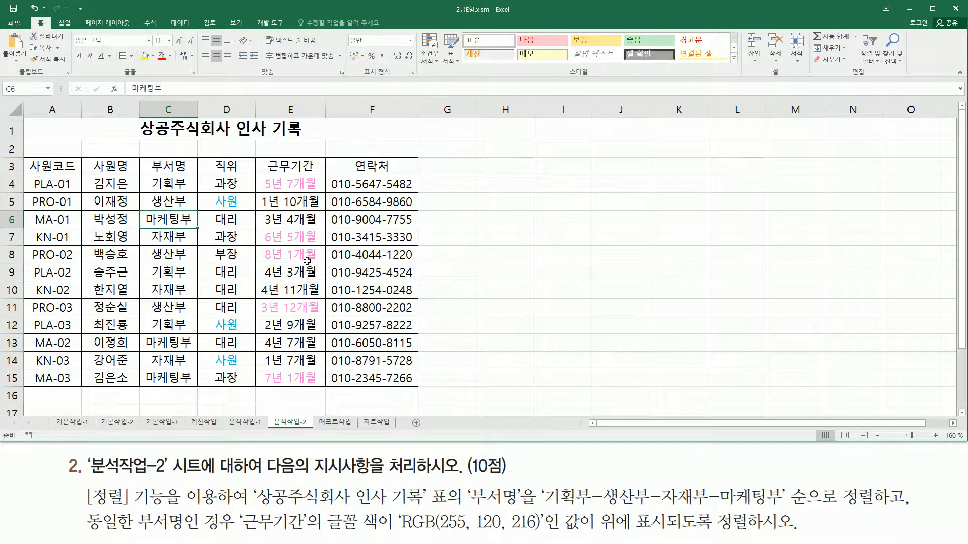
click(169, 21)
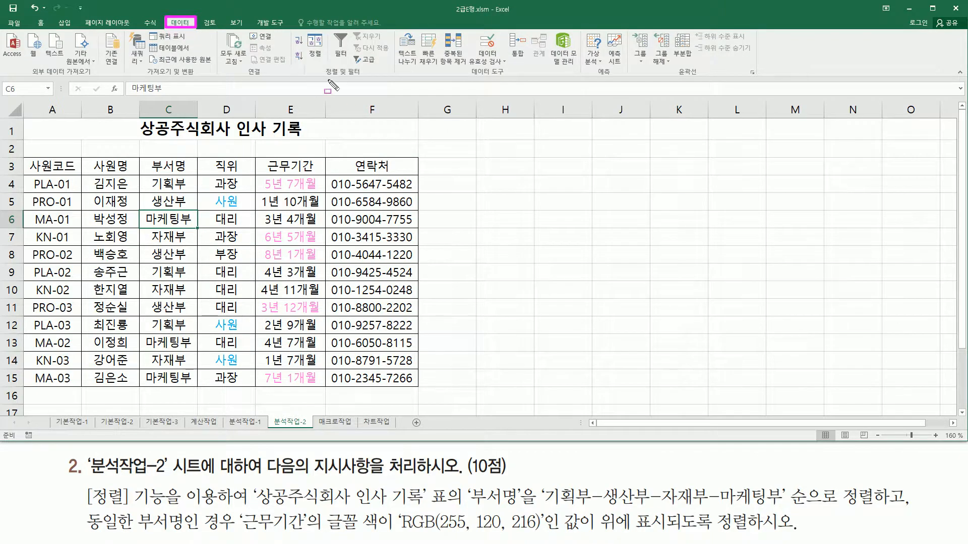
drag(322, 79, 367, 79)
drag(305, 33, 327, 66)
key(Escape)
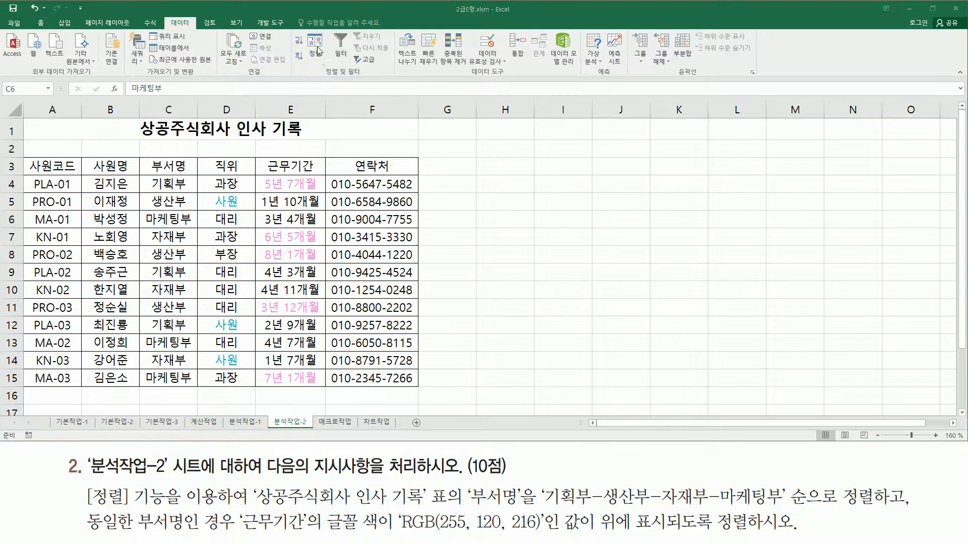
click(315, 46)
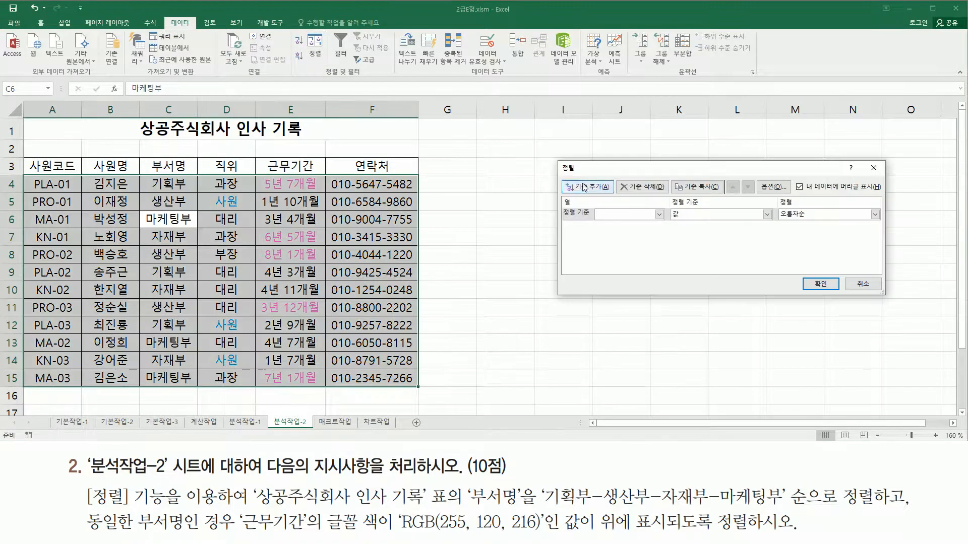
drag(607, 171, 514, 173)
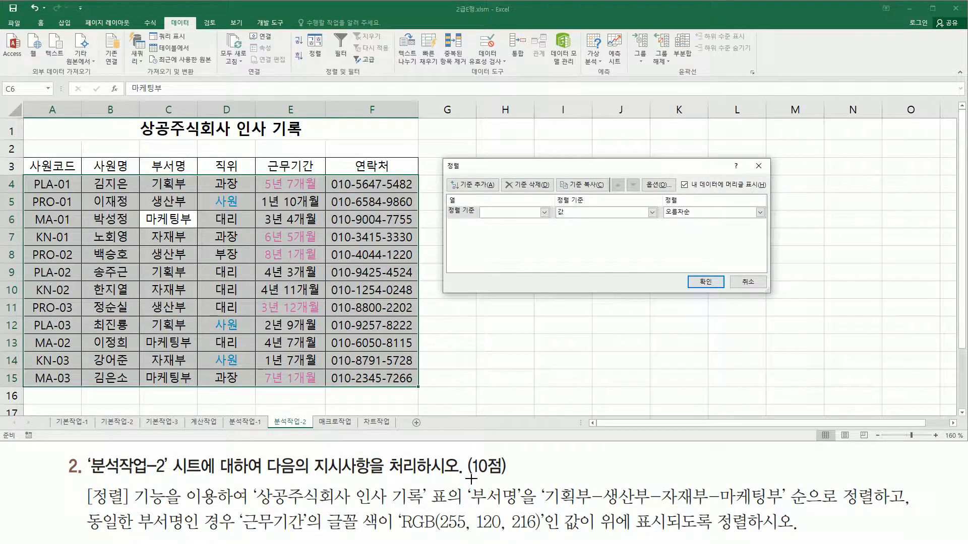
- Set the first sort criterion's column to 부서명
mouse_move(467, 484)
mouse_down()
mouse_move(533, 511)
mouse_move(788, 509)
mouse_up()
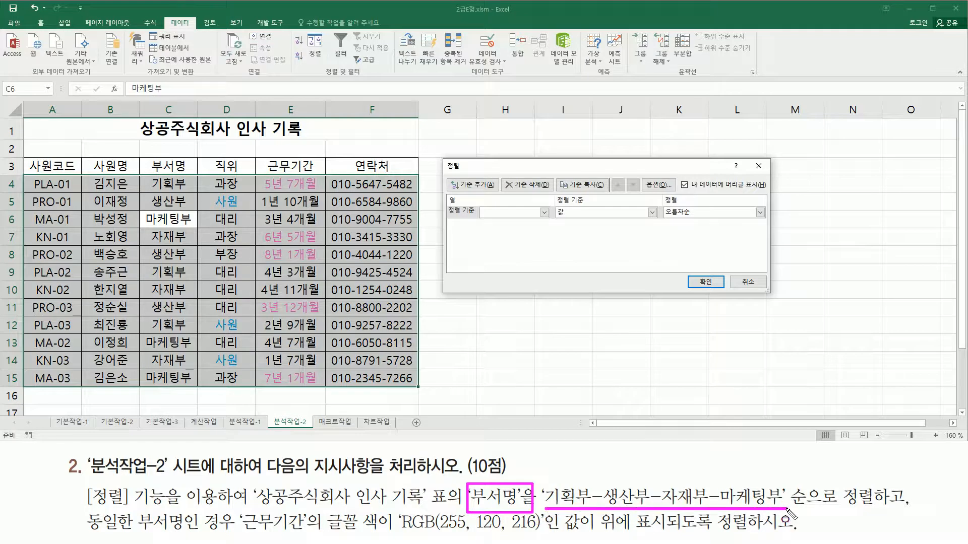
drag(476, 204, 543, 221)
click(544, 212)
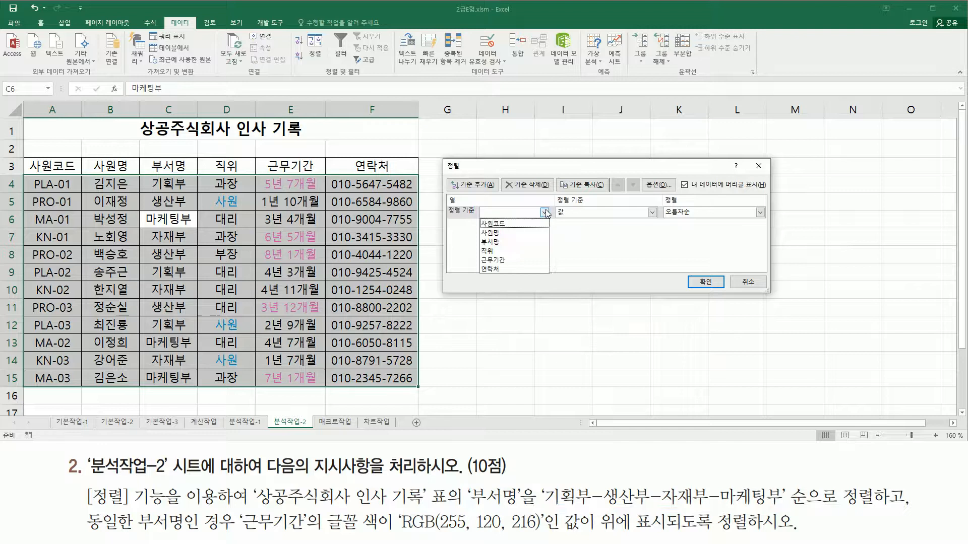
click(524, 242)
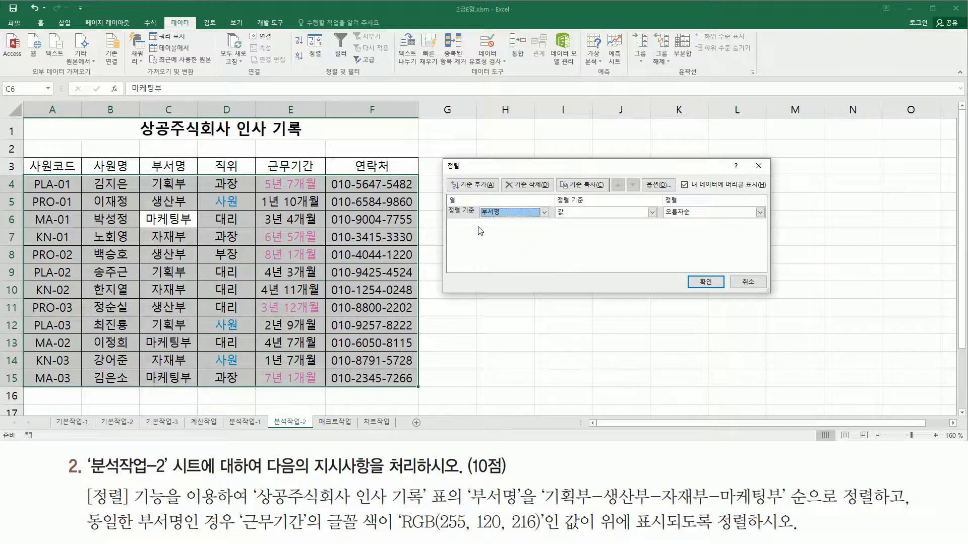
key(ctrl+2)
key(Escape)
- Choose 사용자 지정 목록 as the 부서명 order and check the existing custom lists for the required department sequence
click(760, 213)
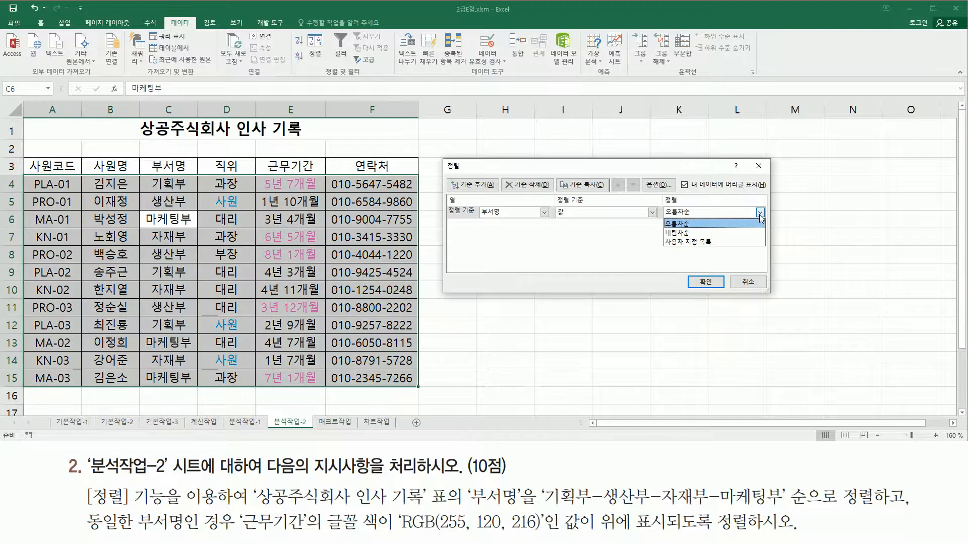
click(695, 243)
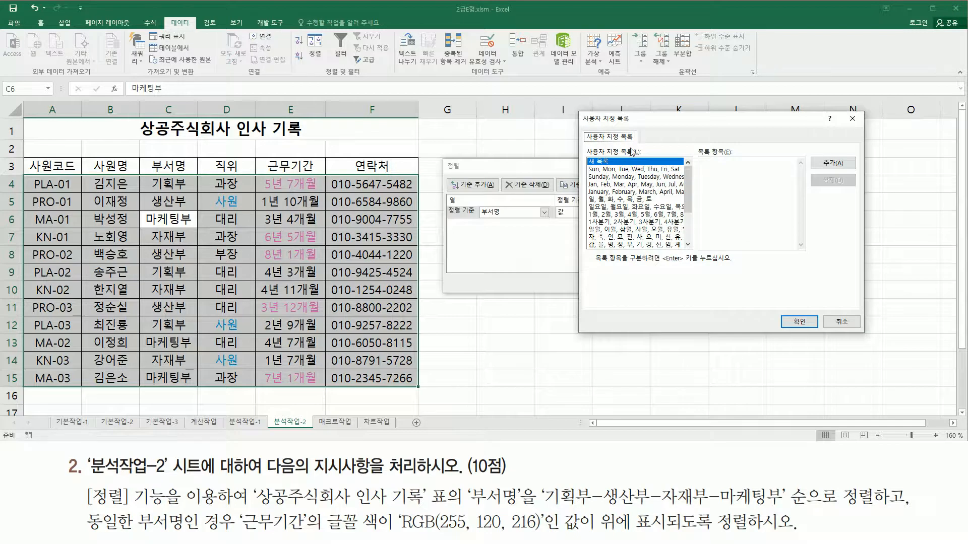
mouse_move(686, 195)
mouse_down()
mouse_move(686, 227)
mouse_move(694, 182)
mouse_move(699, 239)
mouse_up()
drag(547, 507, 779, 507)
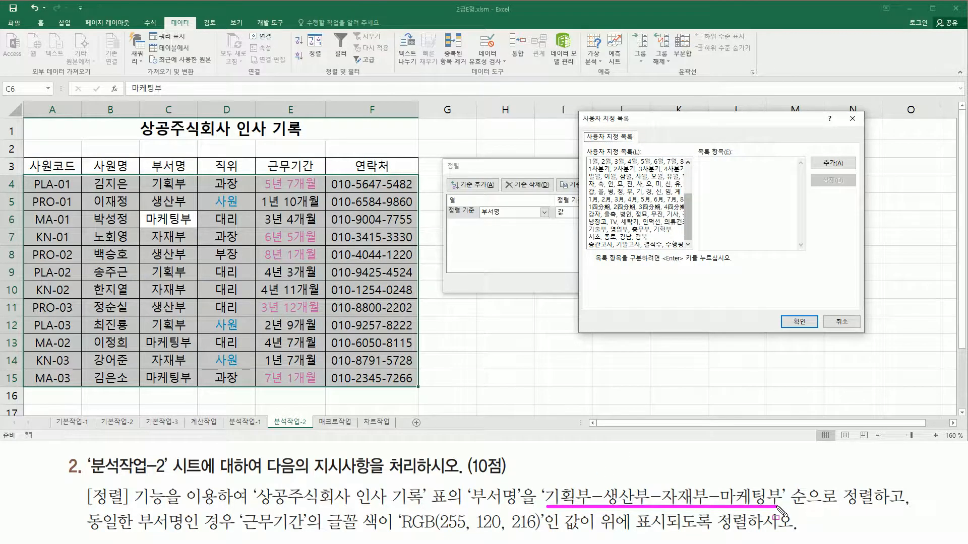
key(Escape)
drag(689, 201, 690, 171)
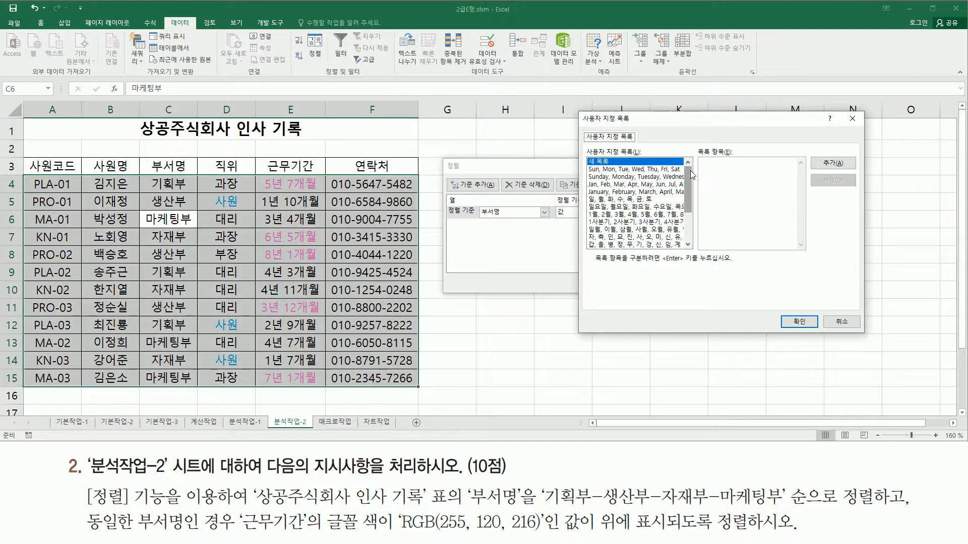
- Add a new custom list with the entries 기획부, 생산부, 자재부, 마케팅부
drag(588, 155, 616, 171)
drag(699, 158, 800, 227)
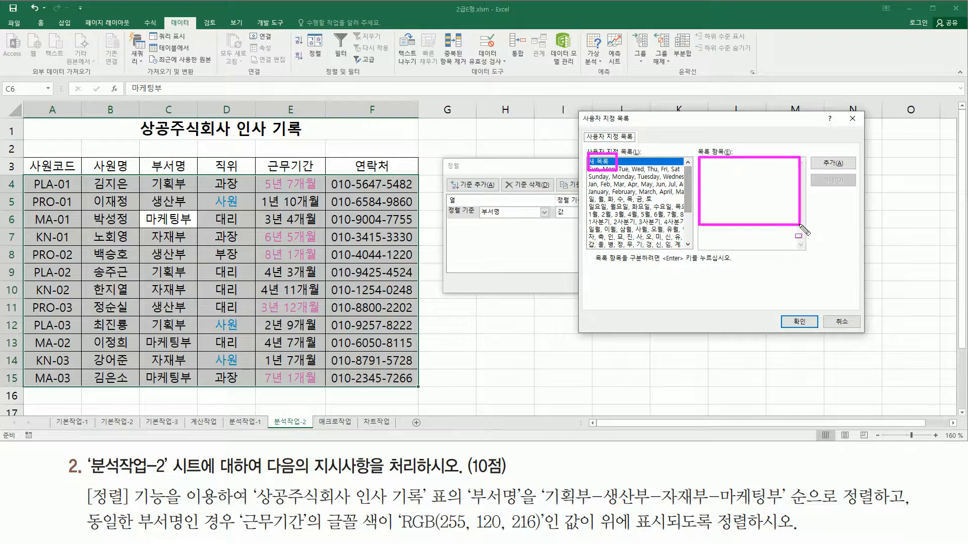
key(Escape)
click(746, 179)
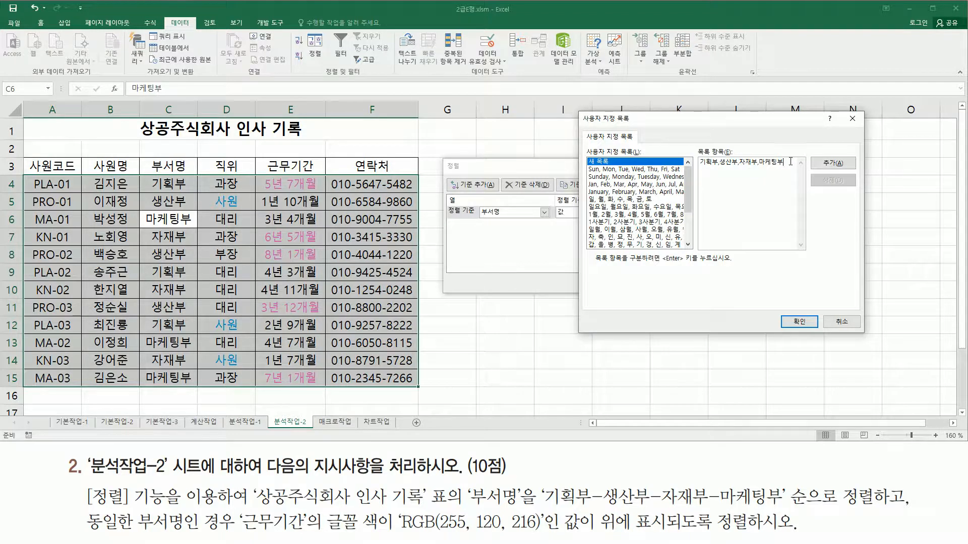
key(ctrl+shift+d)
drag(698, 172, 855, 176)
key(f)
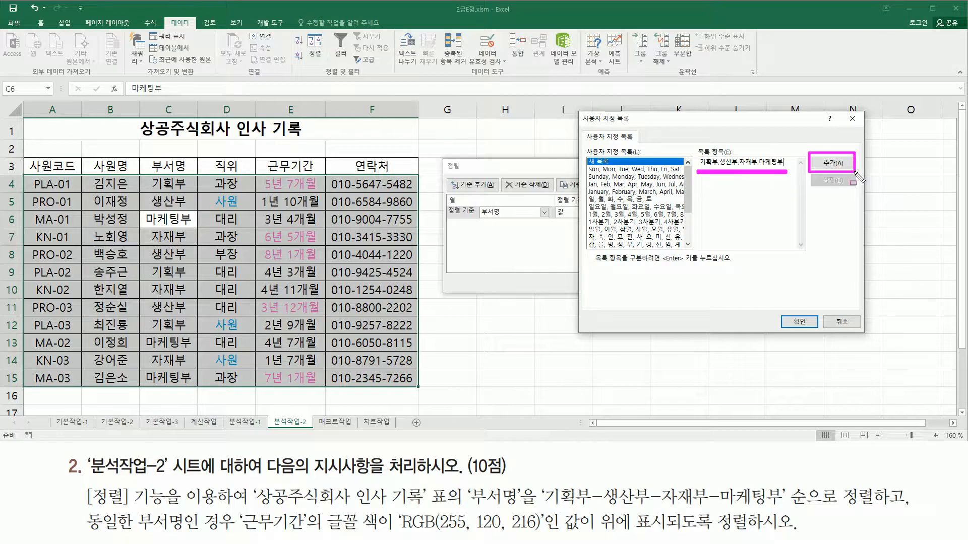
key(ctrl+shift+d)
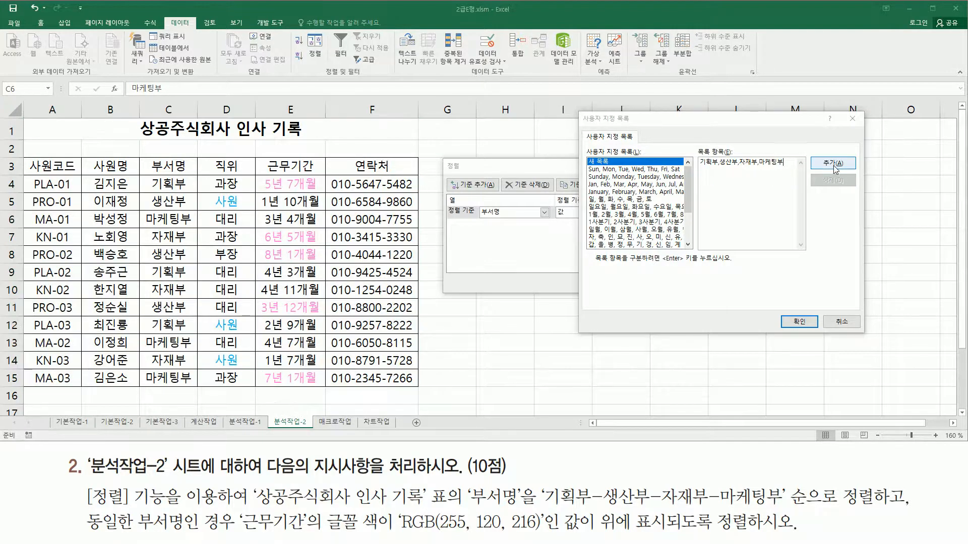
click(832, 163)
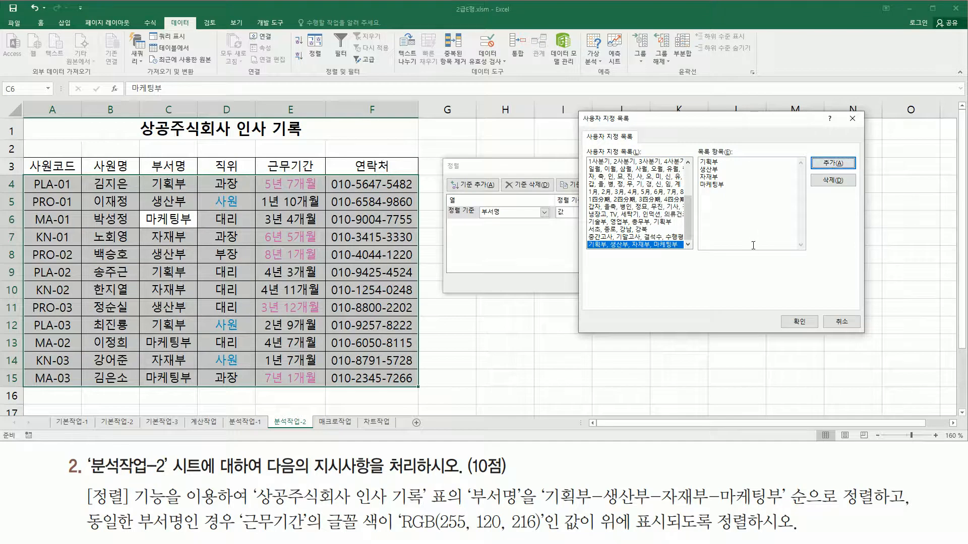
- Apply the 기획부, 생산부, 자재부, 마케팅부 custom list as the sort order of the 부서명 criterion
key(ctrl+shift+d)
drag(585, 238, 686, 253)
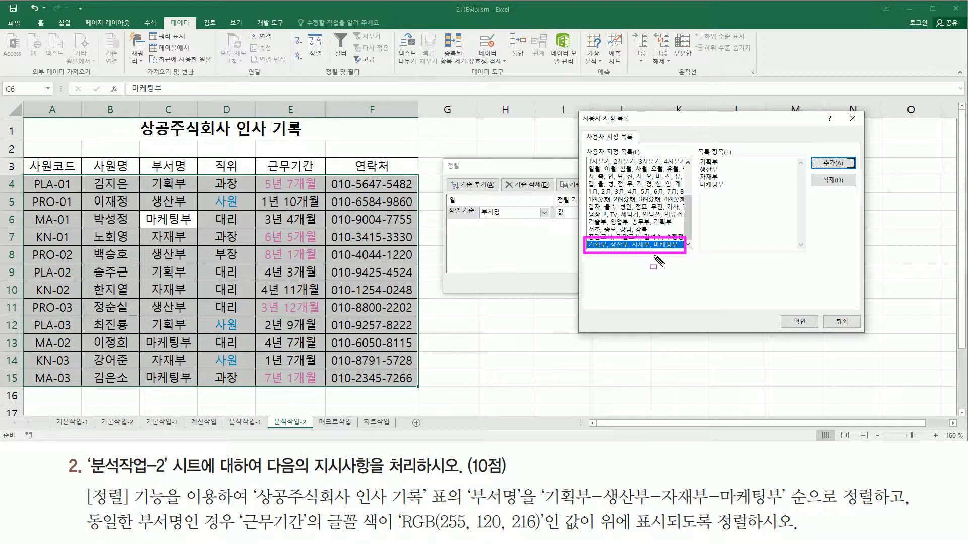
drag(785, 310, 813, 338)
key(Escape)
click(805, 323)
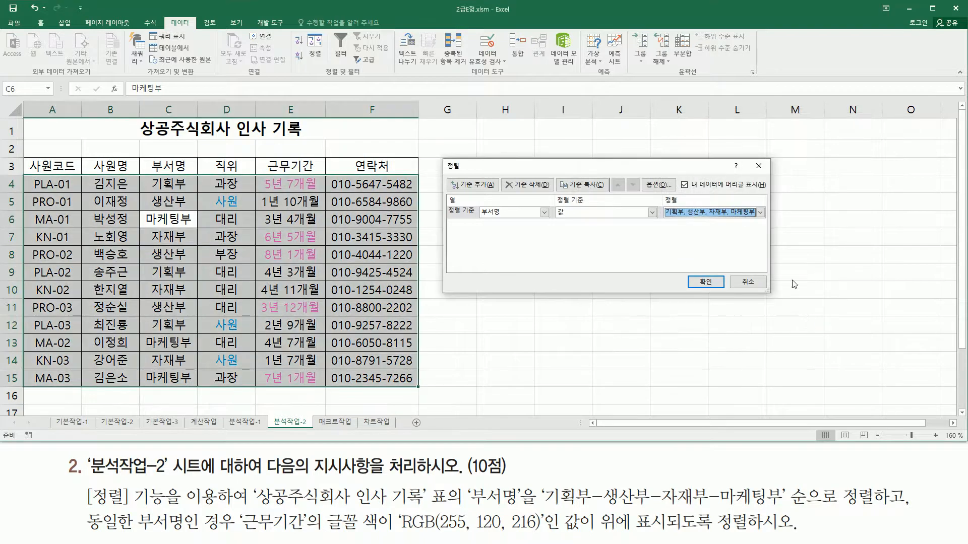
mouse_move(660, 221)
mouse_down()
mouse_move(757, 221)
mouse_move(764, 204)
mouse_up()
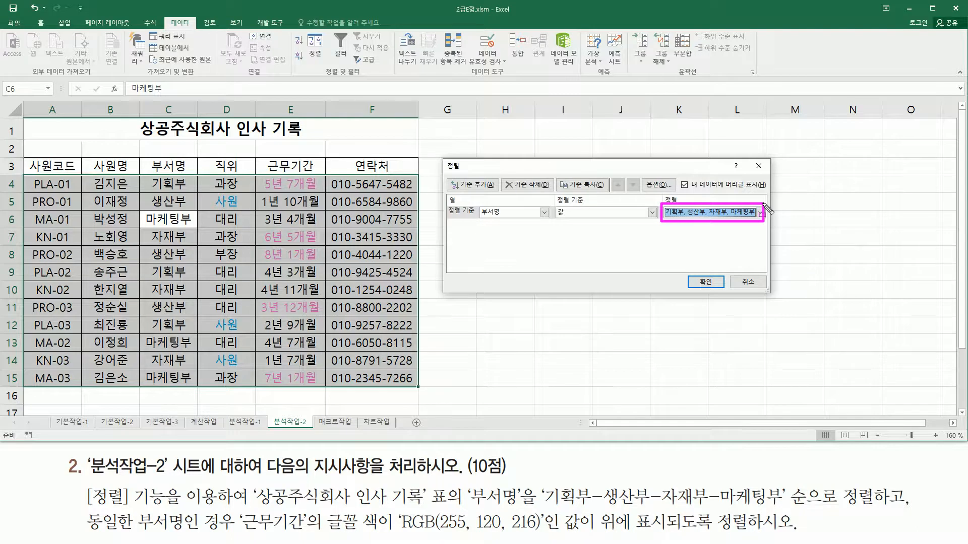
key(Escape)
key(ctrl+2)
drag(480, 202, 513, 223)
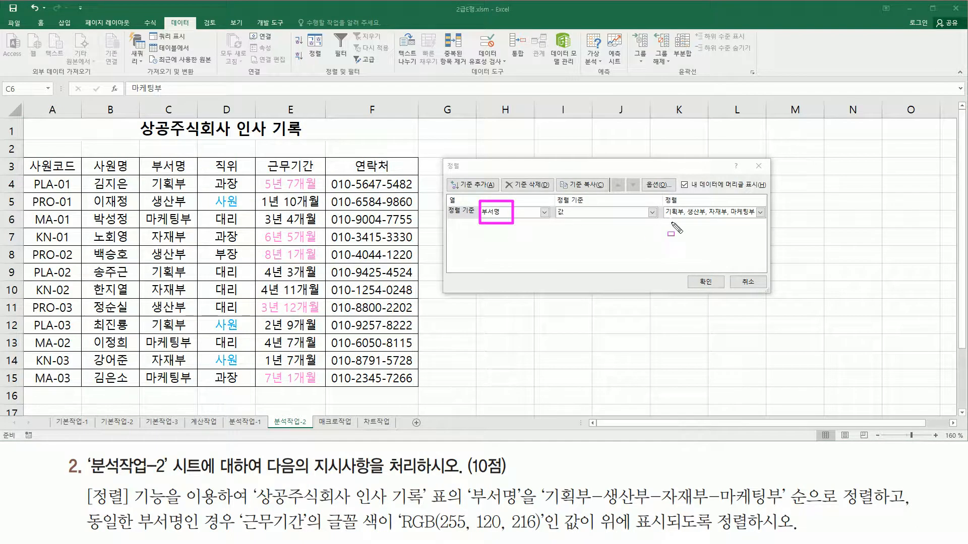
drag(662, 220, 760, 221)
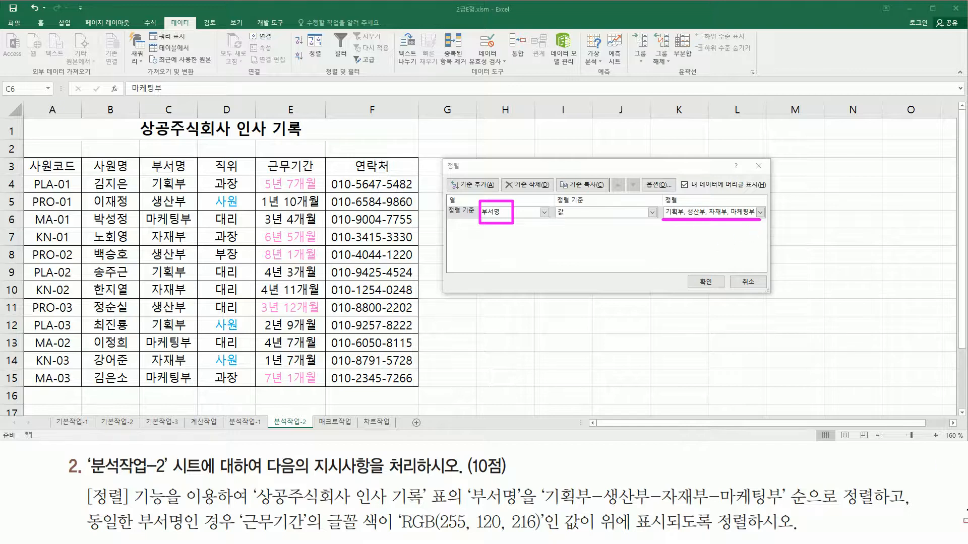
- Add a second sort criterion on the 근무기간 column for rows with the same 부서명
drag(910, 484, 910, 510)
mouse_move(80, 529)
mouse_down()
mouse_move(196, 530)
mouse_move(233, 519)
mouse_move(307, 535)
mouse_move(673, 536)
mouse_up()
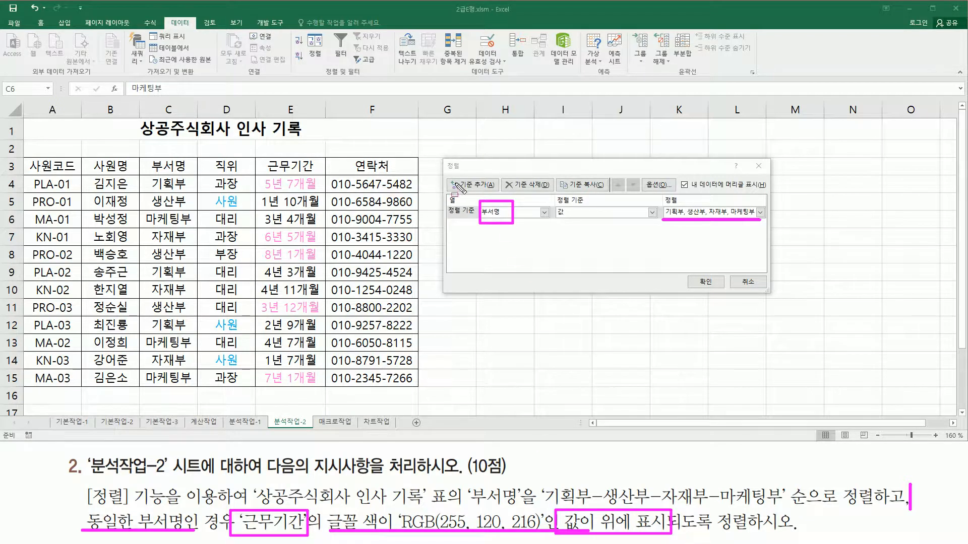
drag(450, 172, 492, 192)
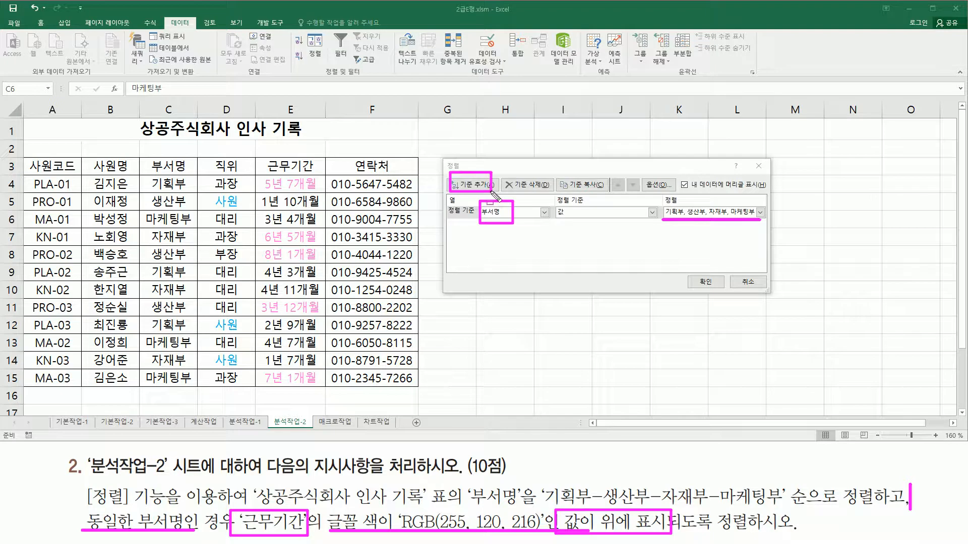
key(Escape)
click(477, 186)
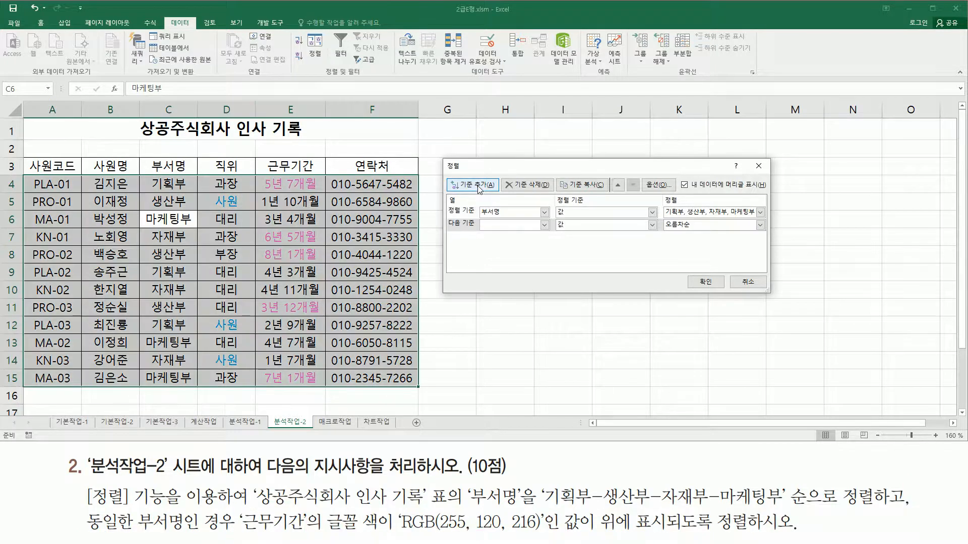
click(490, 227)
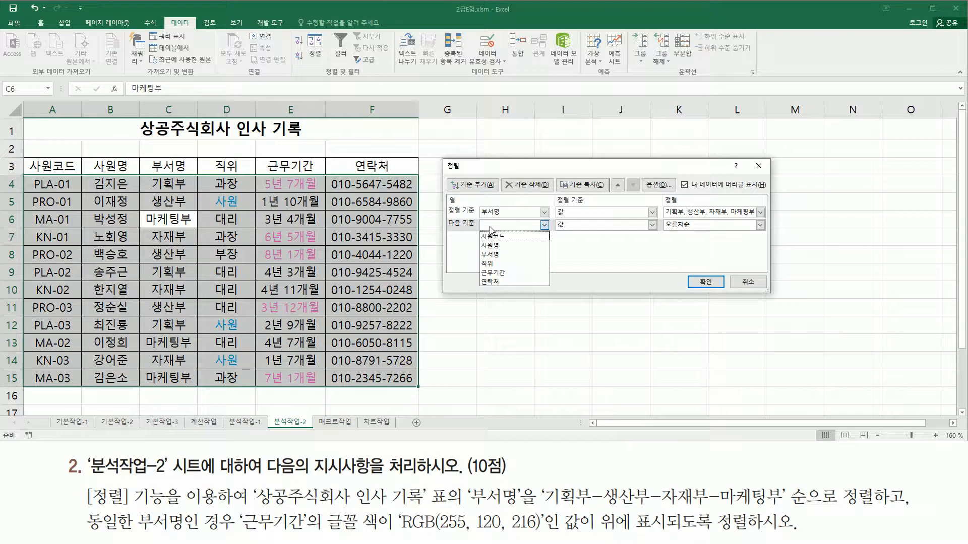
click(502, 270)
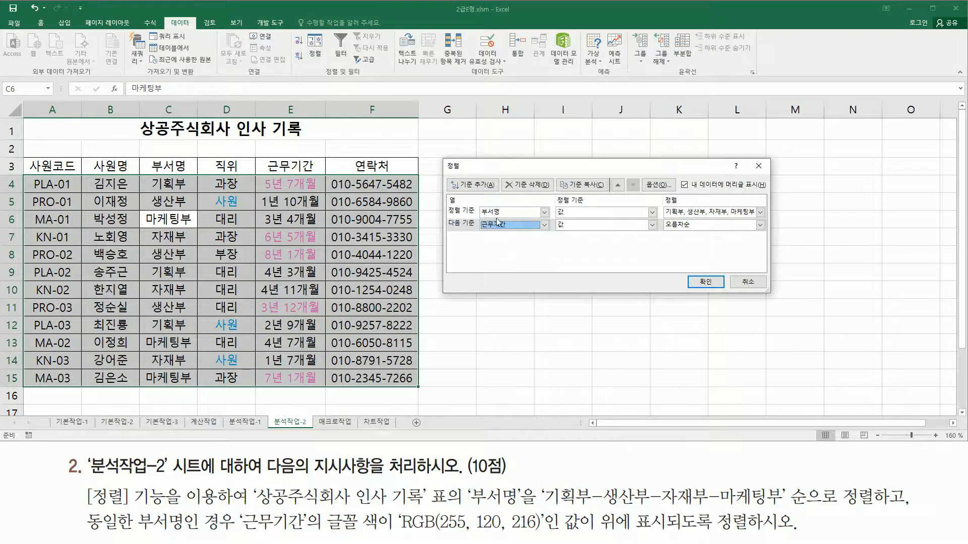
- Set the 근무기간 criterion to sort by 글꼴 색 instead of cell value
drag(321, 511, 383, 535)
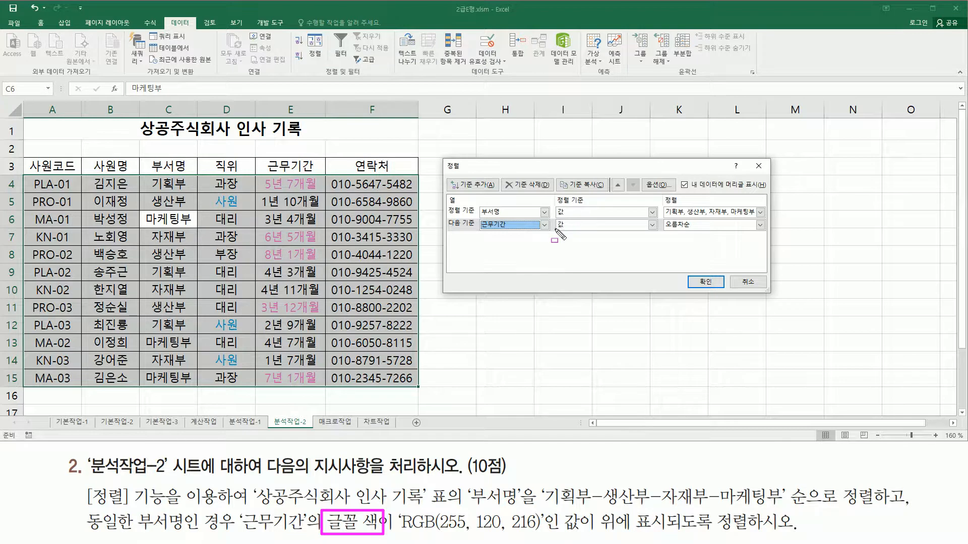
key(Escape)
click(604, 228)
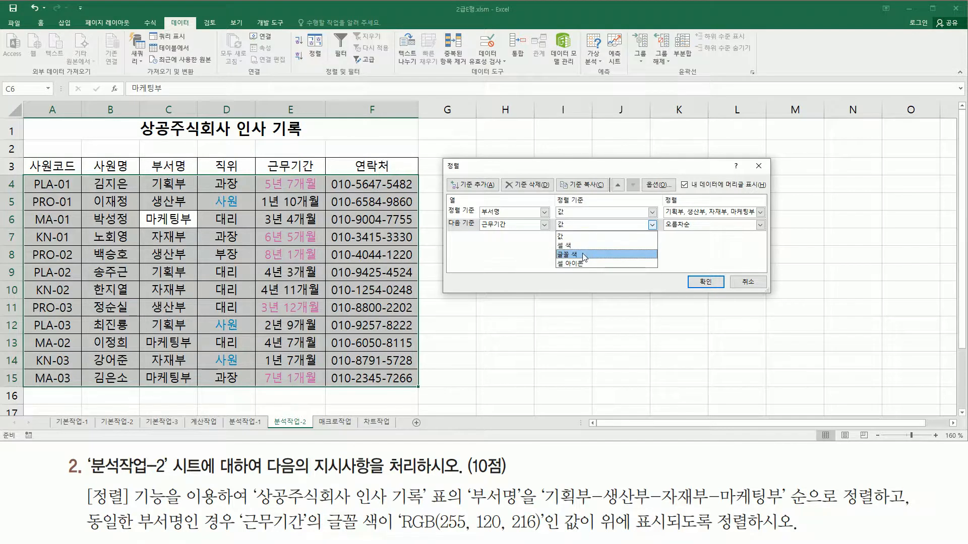
click(585, 256)
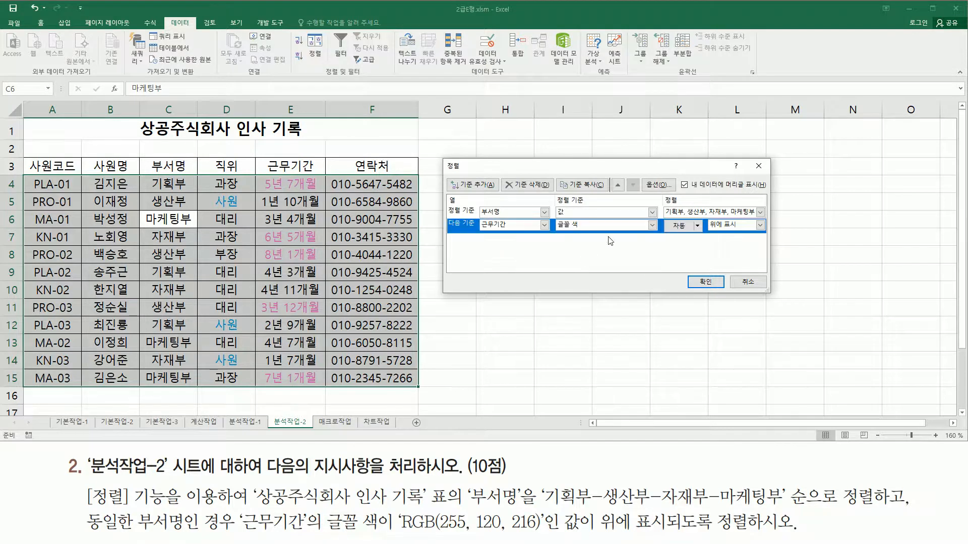
- Choose the pink font colour RGB(255, 120, 216) for the 근무기간 criterion, keeping its position as 위에 표시
drag(664, 220, 697, 233)
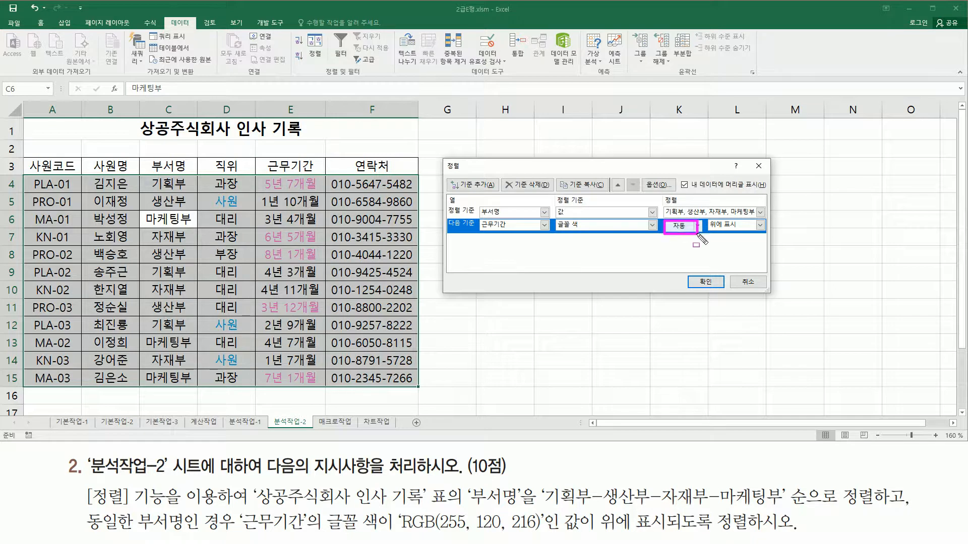
key(Escape)
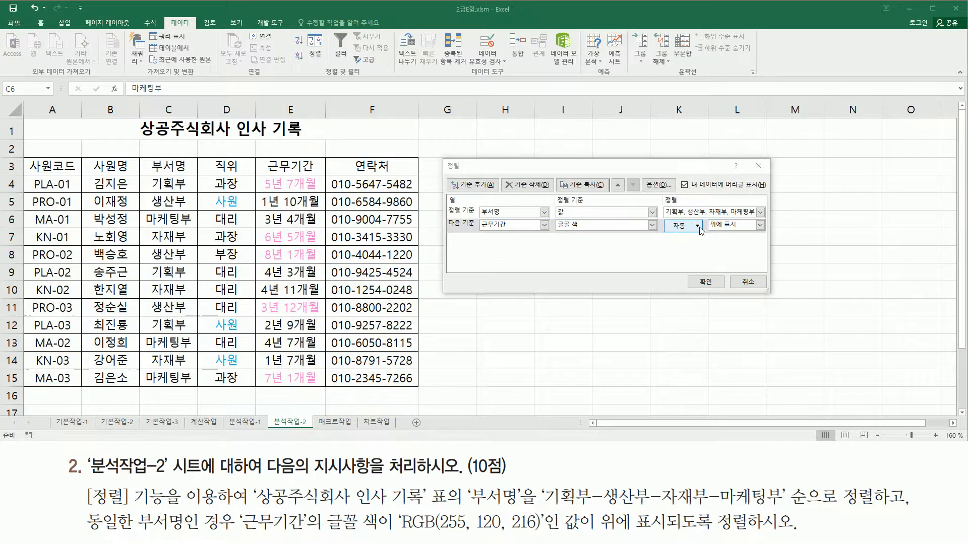
click(698, 226)
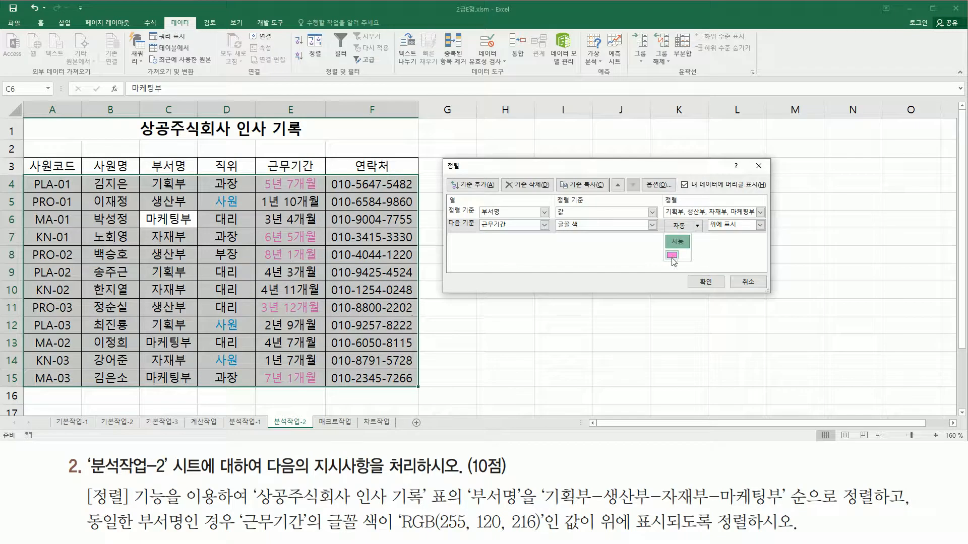
key(ctrl+shift+d)
drag(663, 247, 687, 264)
key(Escape)
click(698, 224)
click(698, 226)
click(674, 254)
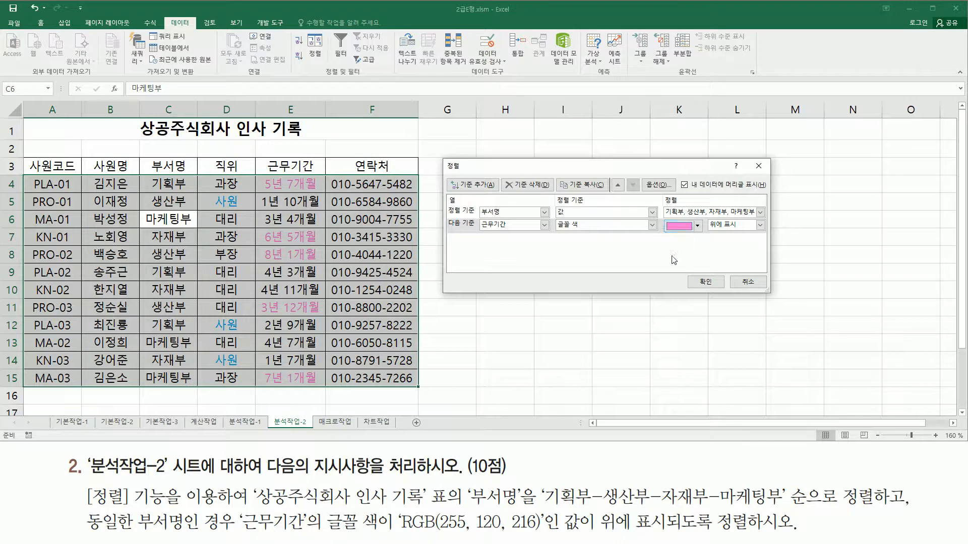
key(ctrl+shift+d)
drag(661, 235, 741, 232)
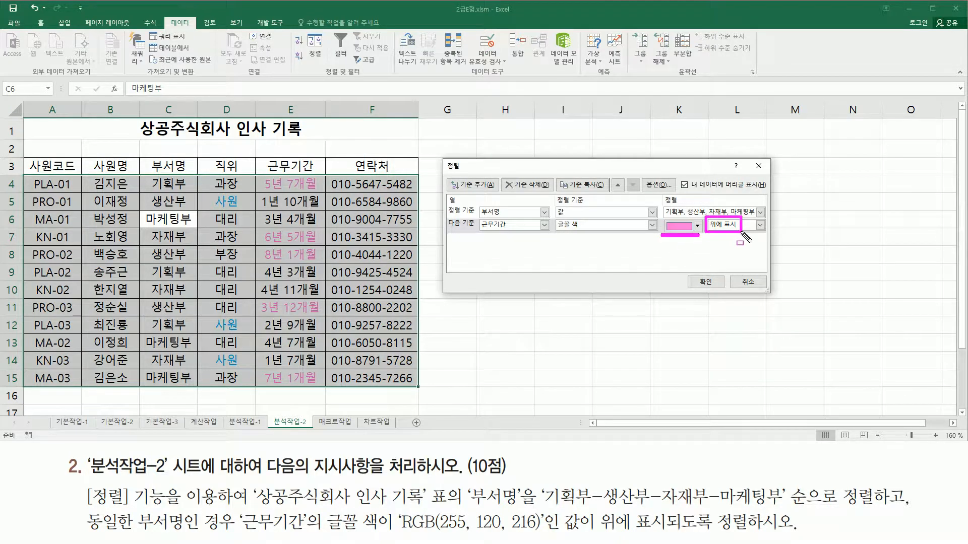
- Apply the two-level sort by 부서명 and 근무기간 font colour to the 상공주식회사 인사 기록 table
key(Escape)
key(ctrl+shift+d)
mouse_move(445, 161)
mouse_down()
mouse_move(749, 255)
mouse_move(771, 297)
mouse_up()
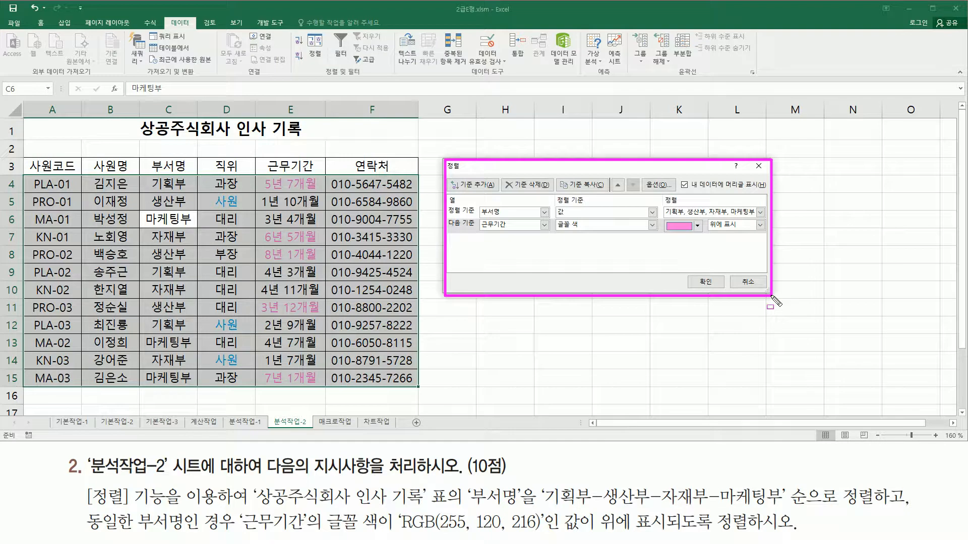
click(709, 282)
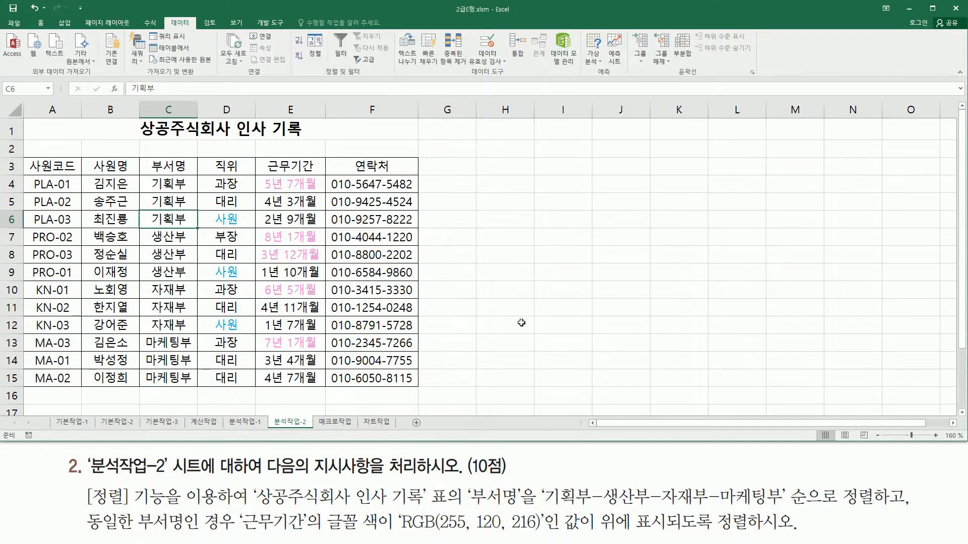
- Check the sorted table's 부서명 order against the task text and the position of pink 근무기간 values within each department
mouse_move(161, 204)
mouse_down()
mouse_move(187, 226)
mouse_move(162, 252)
mouse_move(188, 277)
mouse_move(160, 302)
mouse_move(188, 330)
mouse_move(146, 356)
mouse_move(189, 386)
mouse_move(195, 336)
mouse_up()
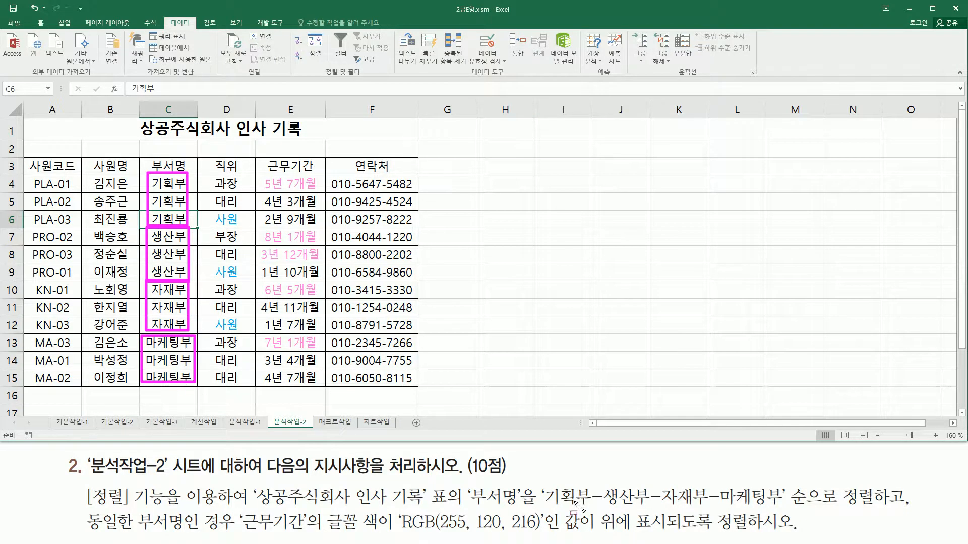
drag(547, 507, 783, 508)
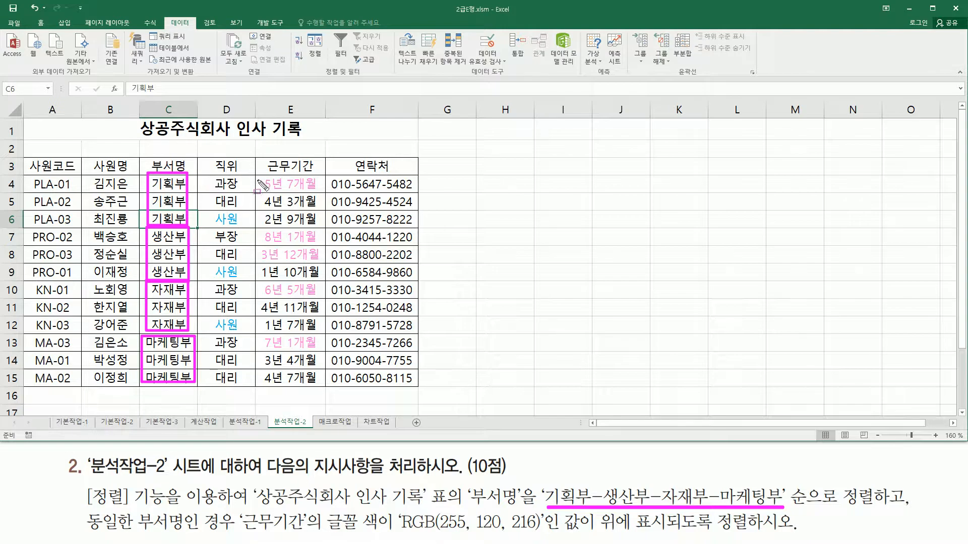
mouse_move(258, 176)
mouse_down()
mouse_move(325, 223)
mouse_move(259, 176)
mouse_up()
mouse_move(254, 226)
mouse_down()
mouse_move(300, 276)
mouse_move(256, 228)
mouse_up()
mouse_move(255, 284)
mouse_down()
mouse_move(323, 298)
mouse_move(255, 281)
mouse_up()
drag(256, 337, 326, 387)
drag(315, 343, 335, 343)
drag(313, 288, 326, 291)
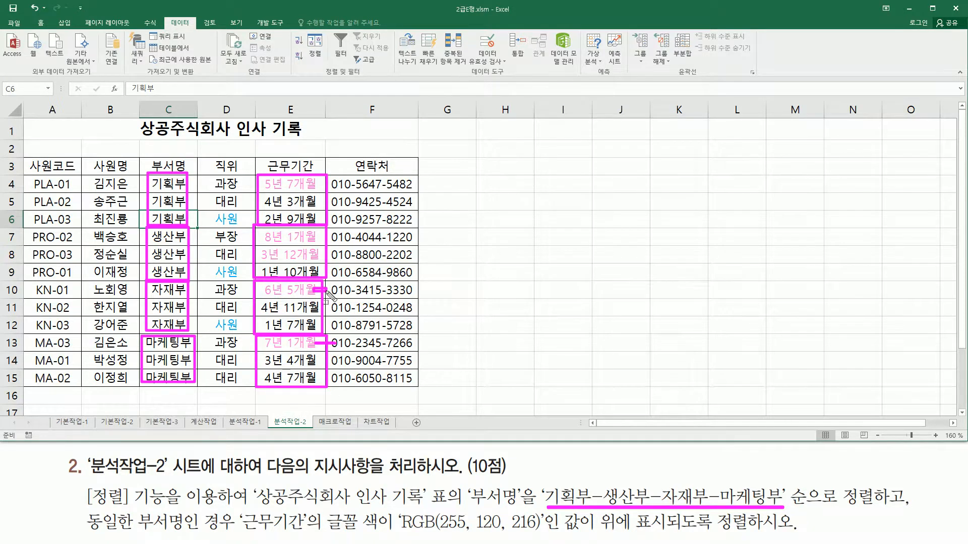
drag(315, 239, 327, 252)
drag(320, 183, 331, 185)
key(Escape)
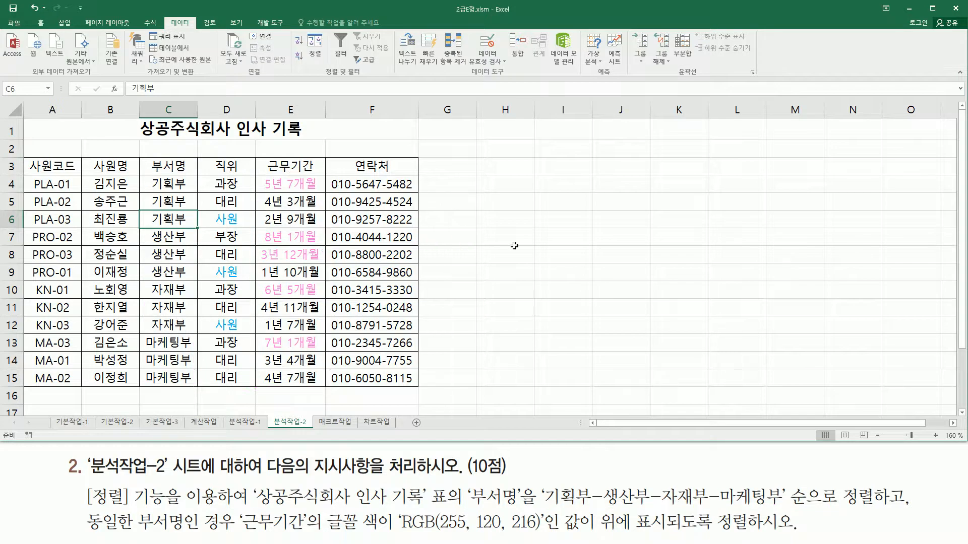